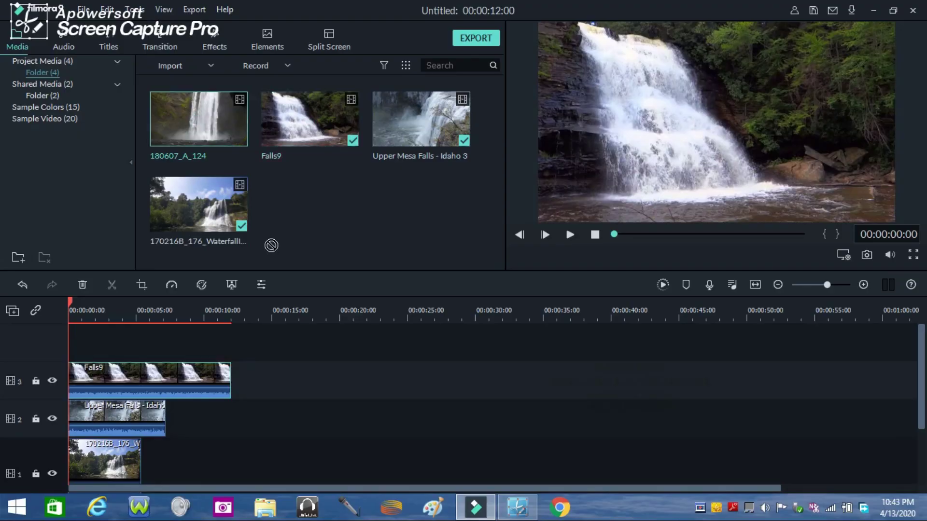
Add the 180607_A_124 clip at the start of track 4, above the Falls9 clip
drag(272, 245, 29, 331)
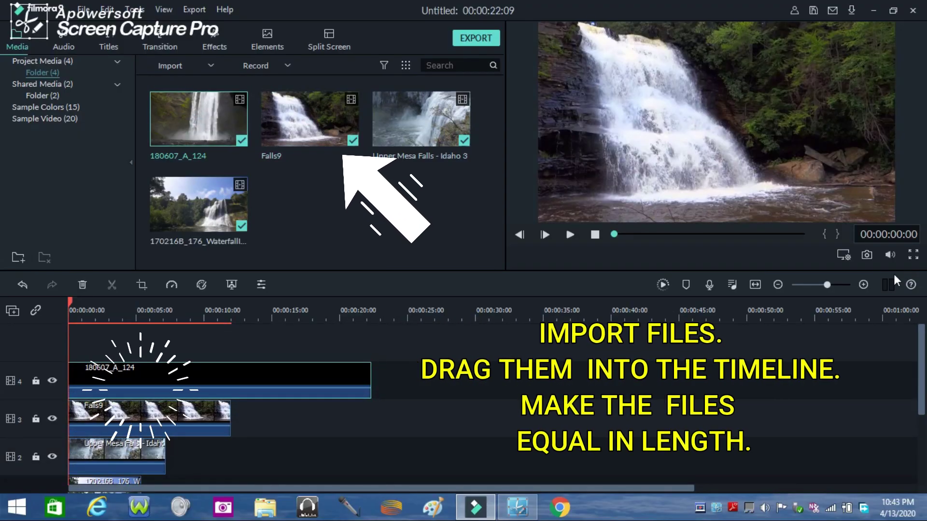
scroll(84, 461, down, 2)
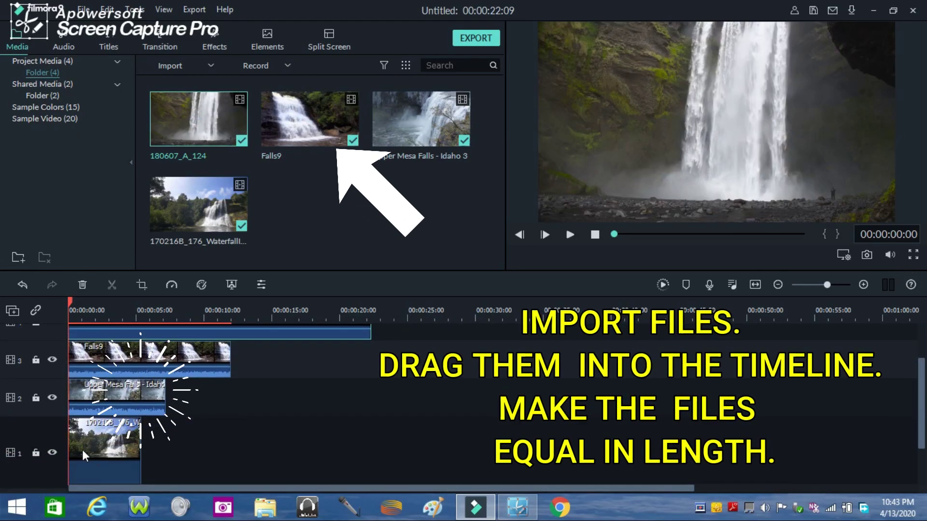
drag(142, 440, 176, 443)
scroll(922, 387, up, 2)
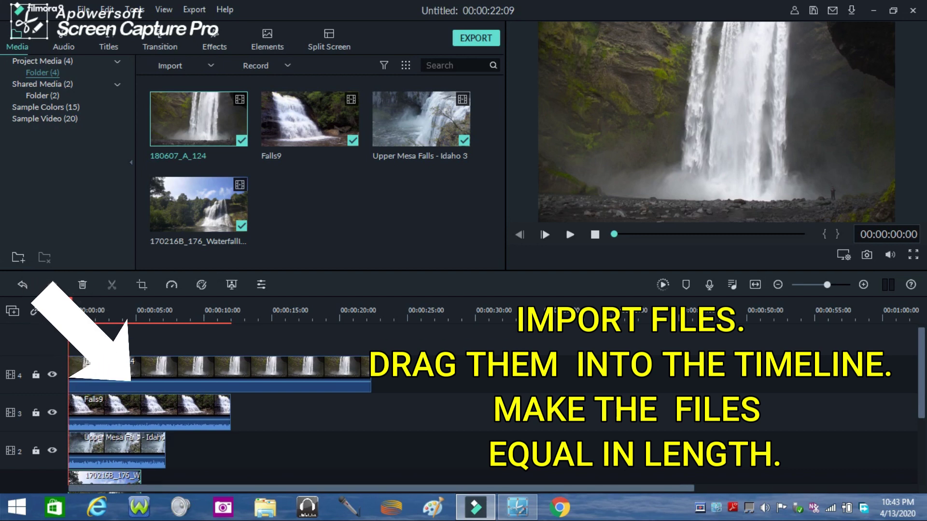
Split the 180607_A_124 clip at 00:00:05:07 and remove the part after the split
drag(176, 323, 140, 321)
click(111, 285)
right_click(239, 364)
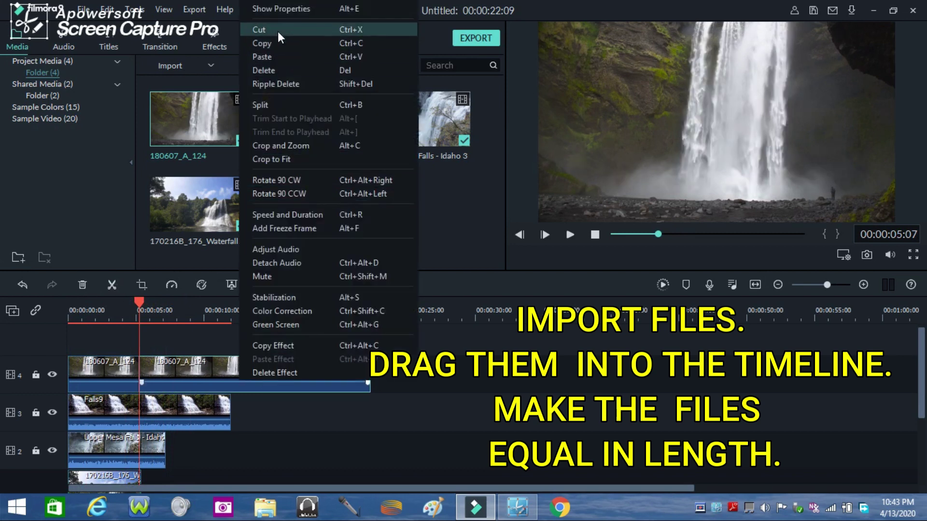
click(279, 32)
Split the Falls9 clip at 00:00:05:07 and remove its second part
click(184, 407)
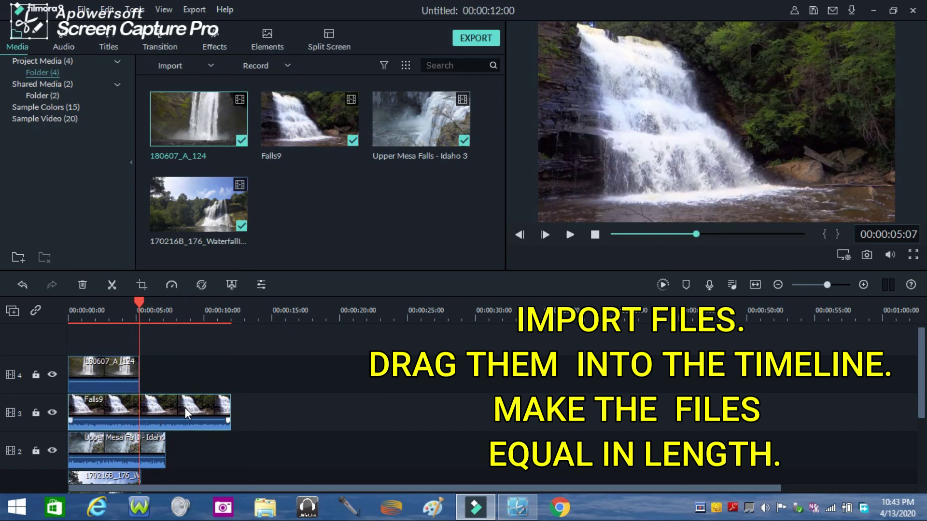
click(116, 288)
right_click(197, 397)
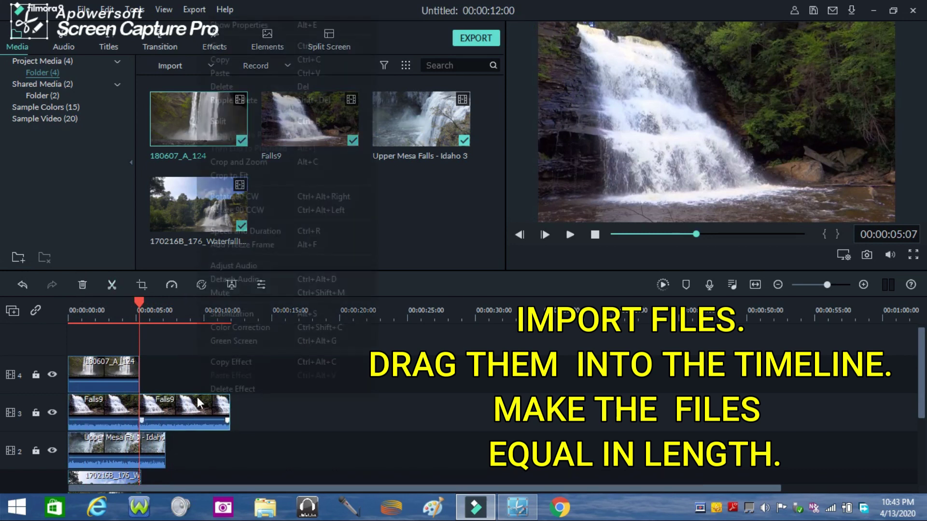
click(222, 45)
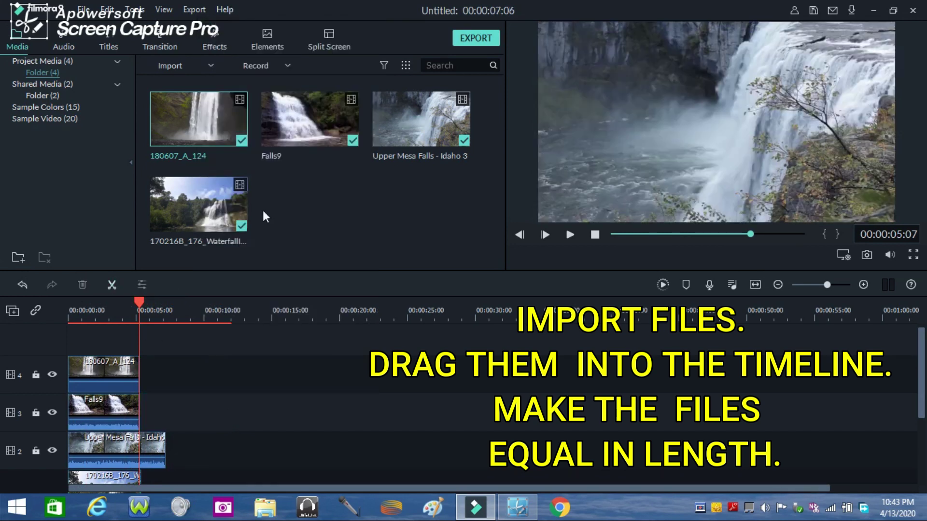
click(156, 451)
right_click(150, 457)
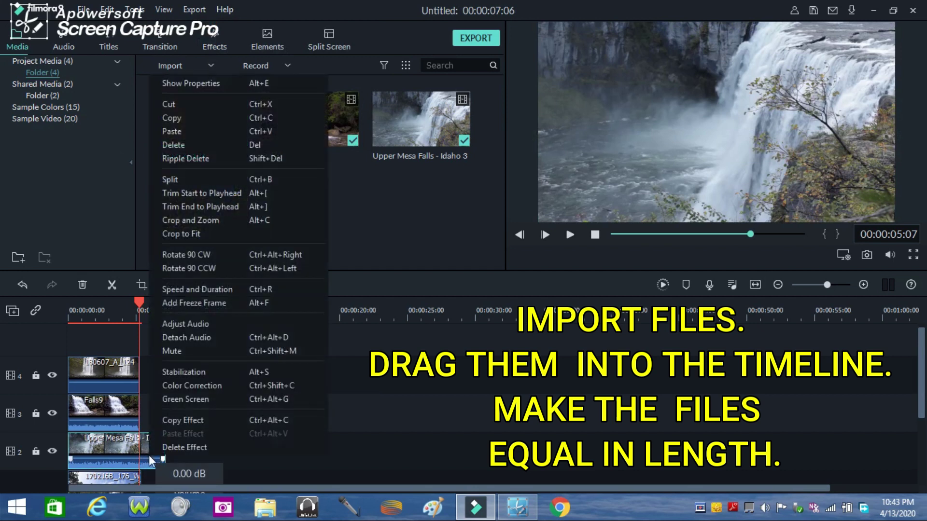
click(181, 103)
click(24, 281)
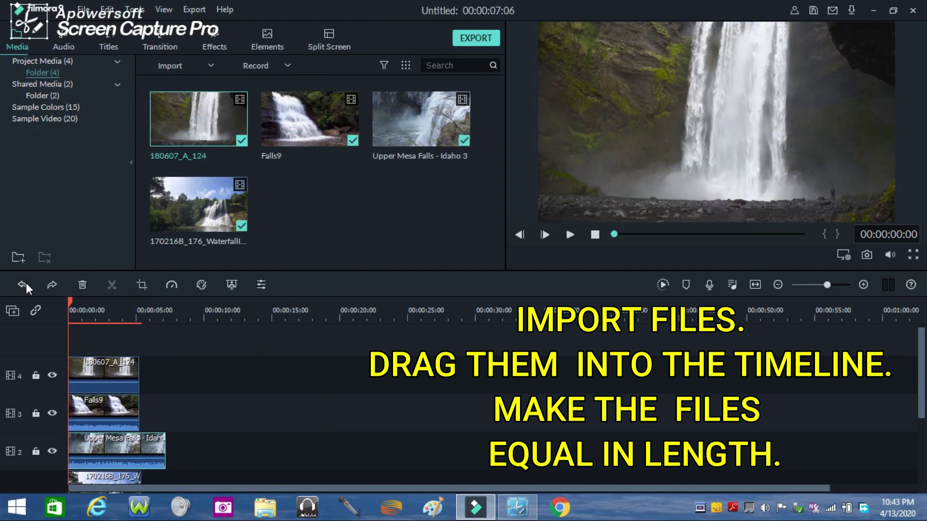
Split the Upper Mesa Falls clip on track 2 at 00:00:05:08 and remove the remainder
drag(129, 334, 140, 338)
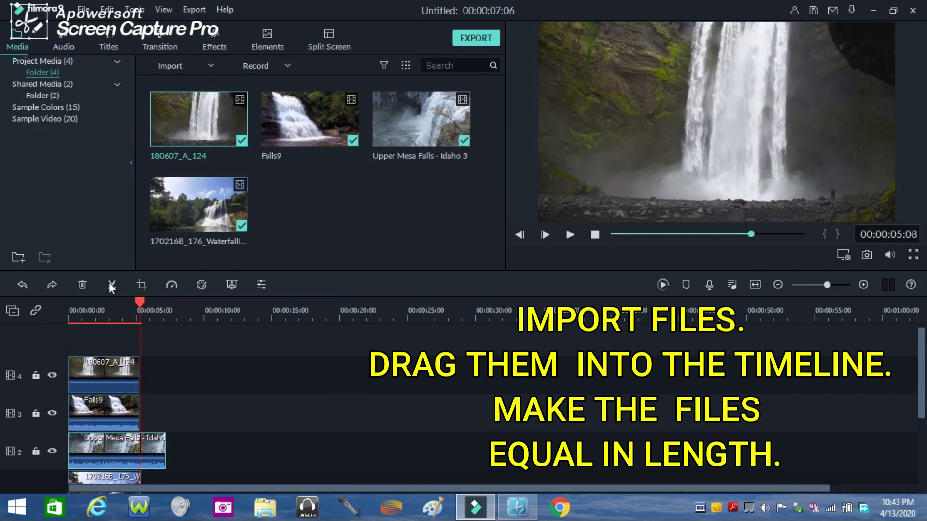
right_click(156, 441)
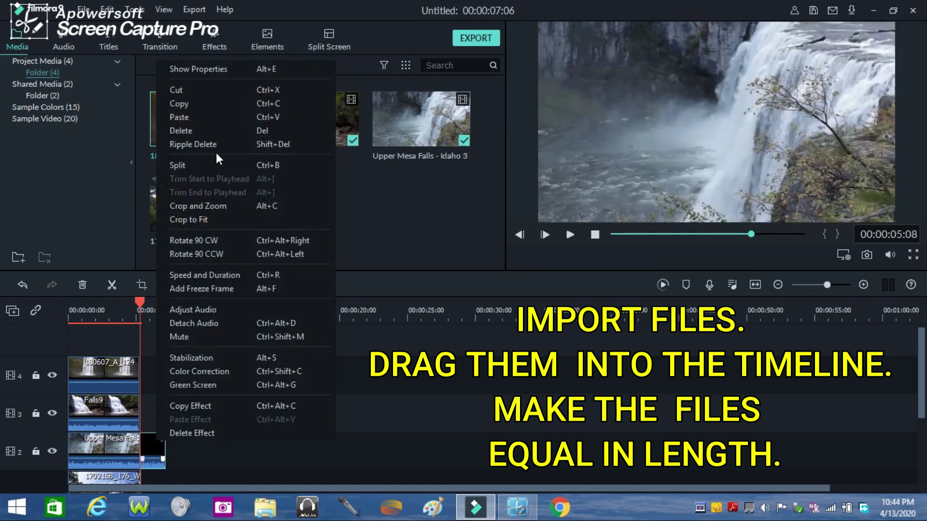
click(189, 89)
key(Delete)
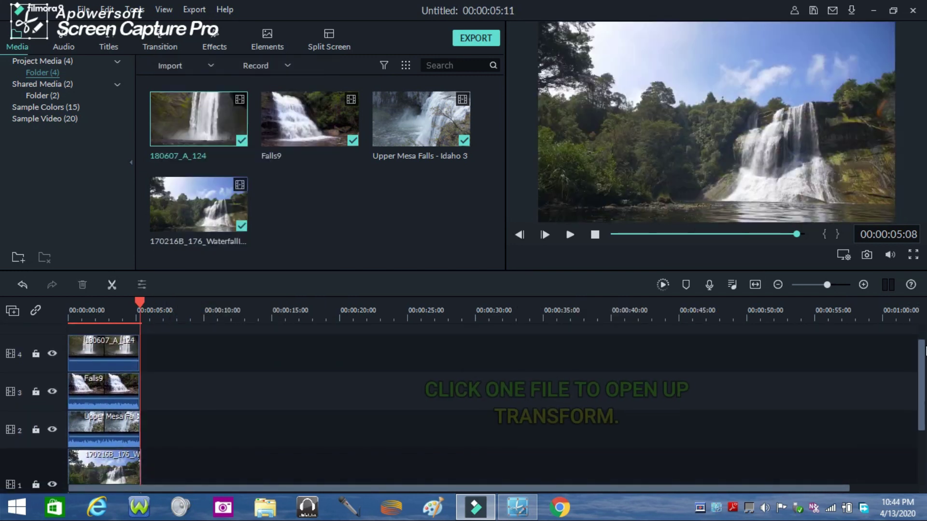
Scale the 180607_A_124 clip to 48.28% and place it in the upper-right quarter of the frame, about X 126.3, Y 71.0
click(130, 343)
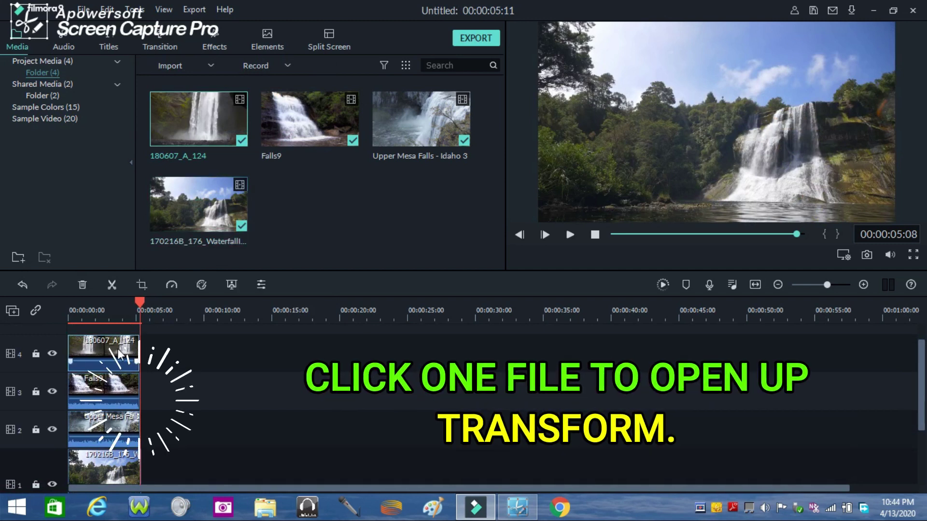
double_click(117, 354)
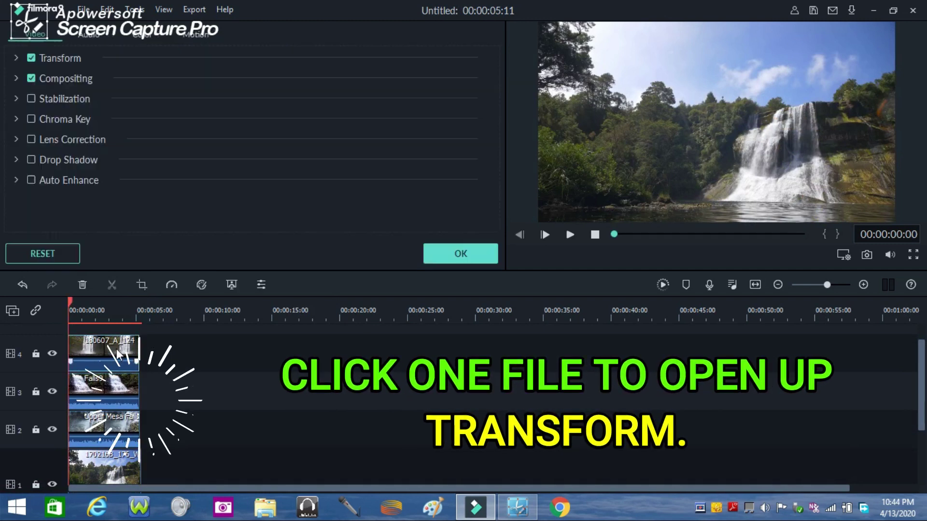
click(31, 58)
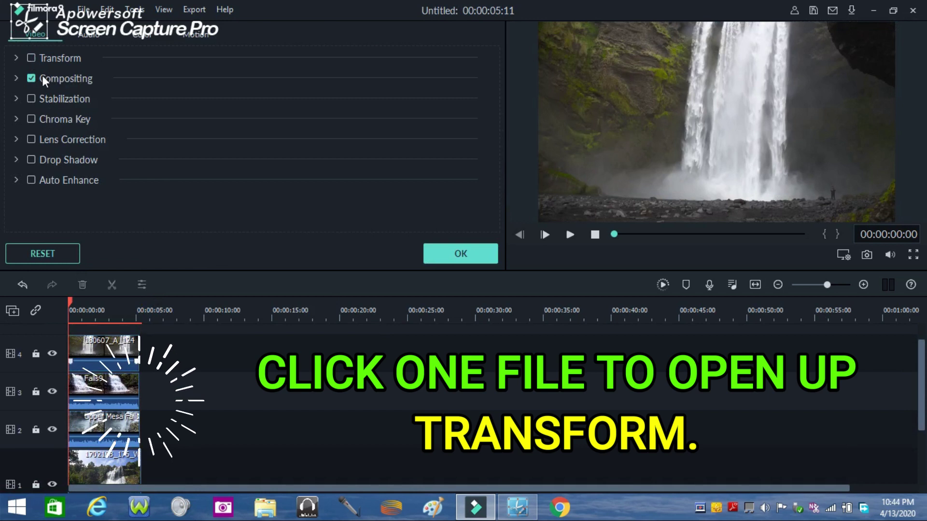
click(31, 58)
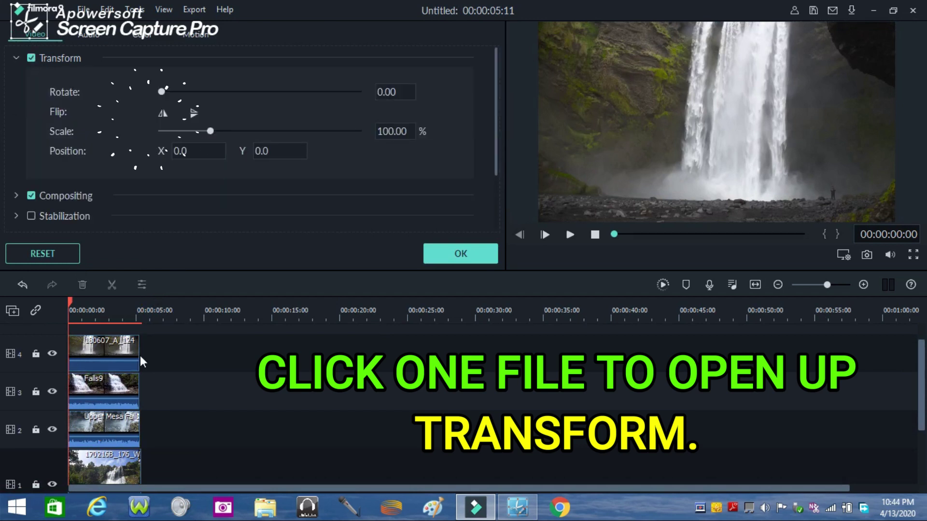
click(98, 350)
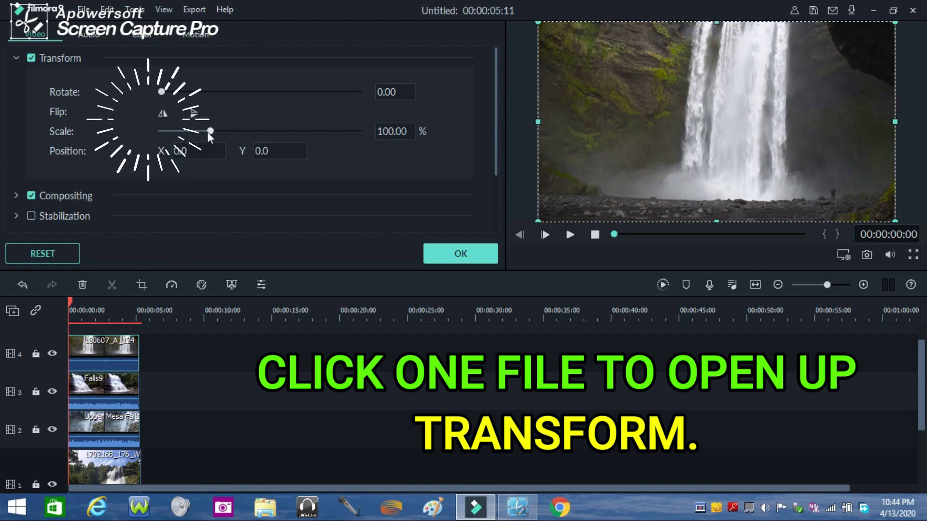
drag(210, 130, 184, 131)
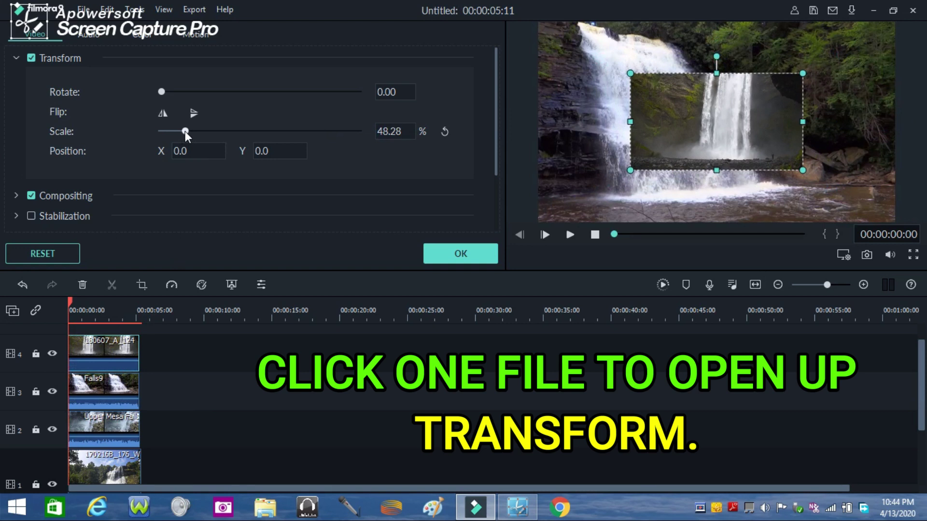
drag(720, 104, 813, 59)
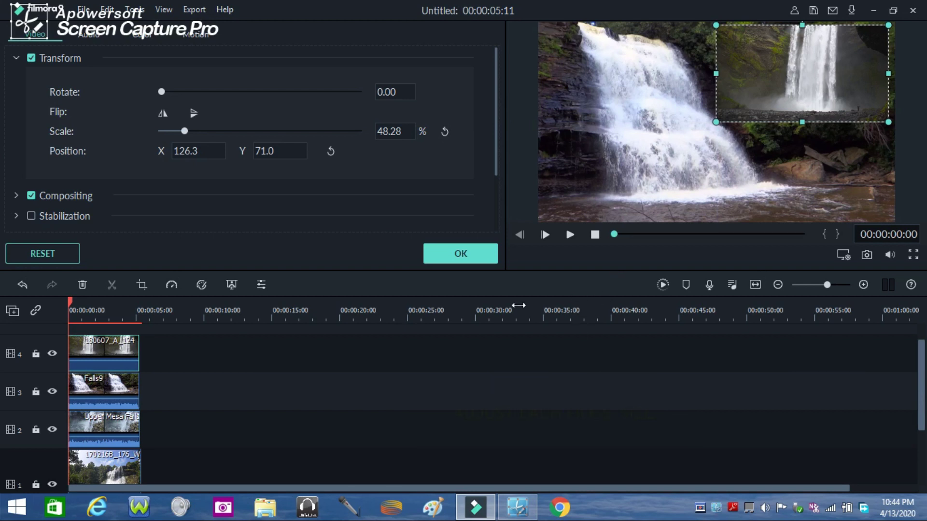
Shrink the Falls9 clip to about 45.52% and fit it into the frame's upper-left quarter, its lower edge level with the neighbouring clip
click(106, 391)
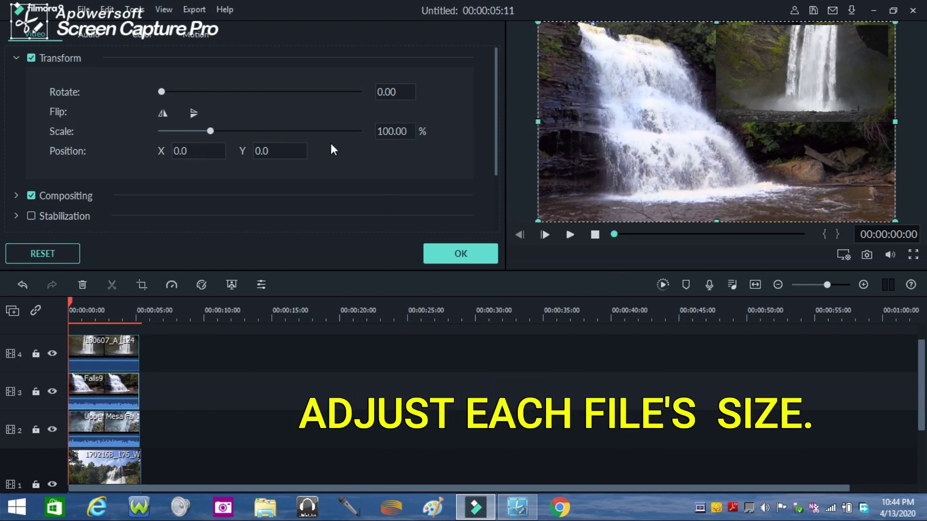
drag(212, 130, 184, 131)
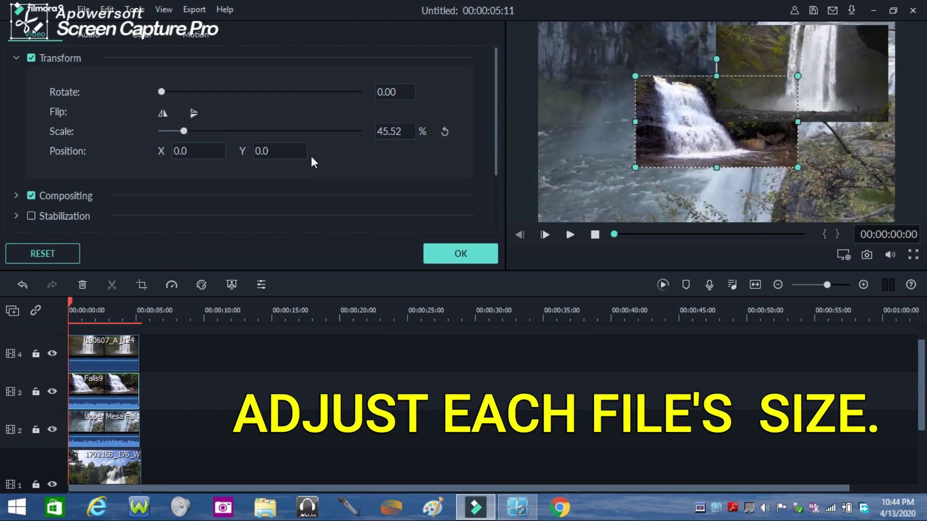
drag(702, 129, 613, 77)
click(772, 154)
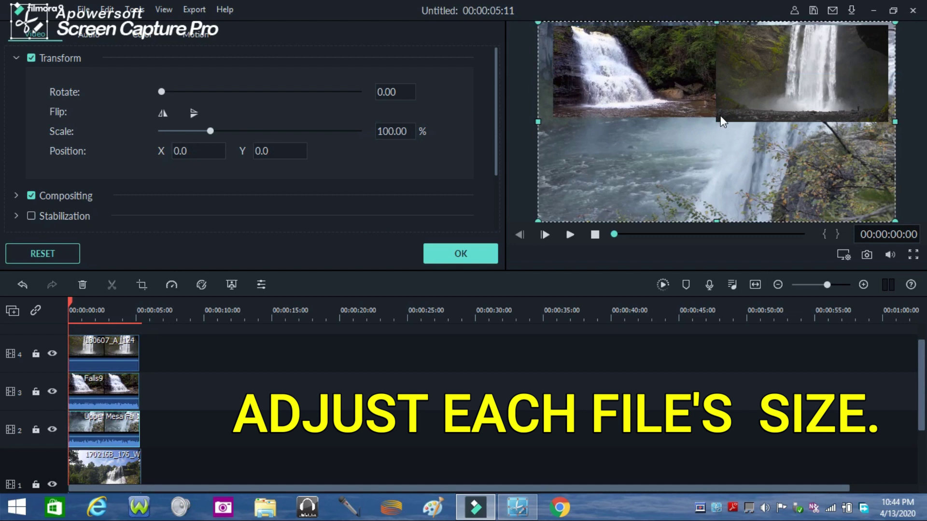
click(691, 102)
drag(635, 119, 634, 123)
Scale the Upper Mesa Falls clip to about 47.48% and fit it into the frame's lower-right quarter, about X 125.0, Y -71.2
click(796, 157)
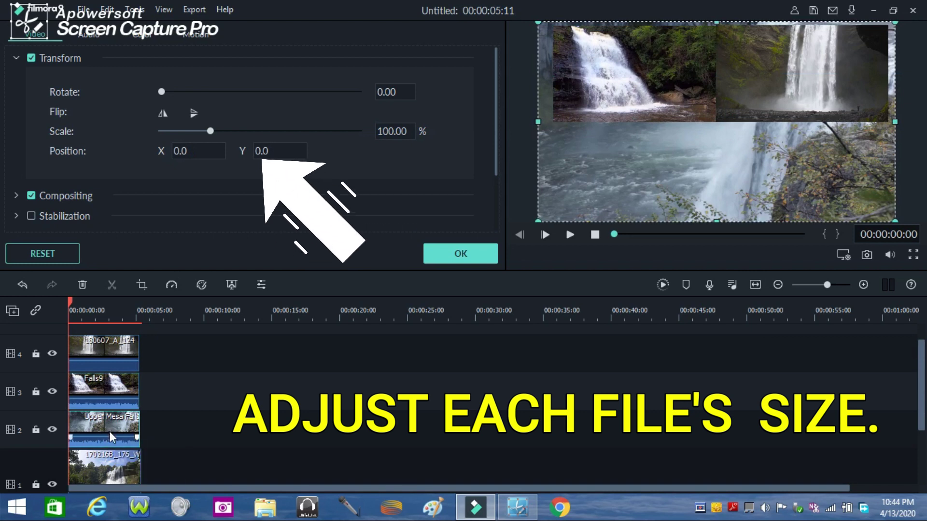
drag(208, 130, 178, 131)
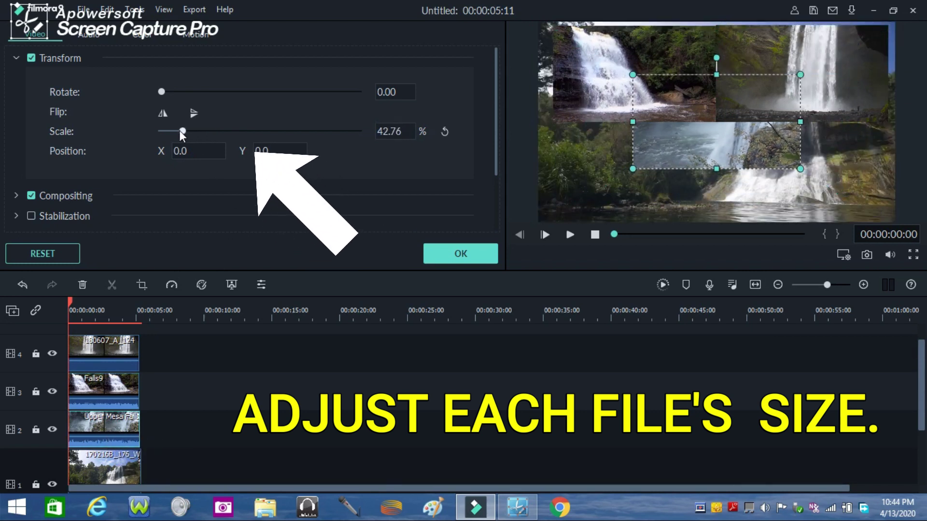
drag(729, 131, 794, 169)
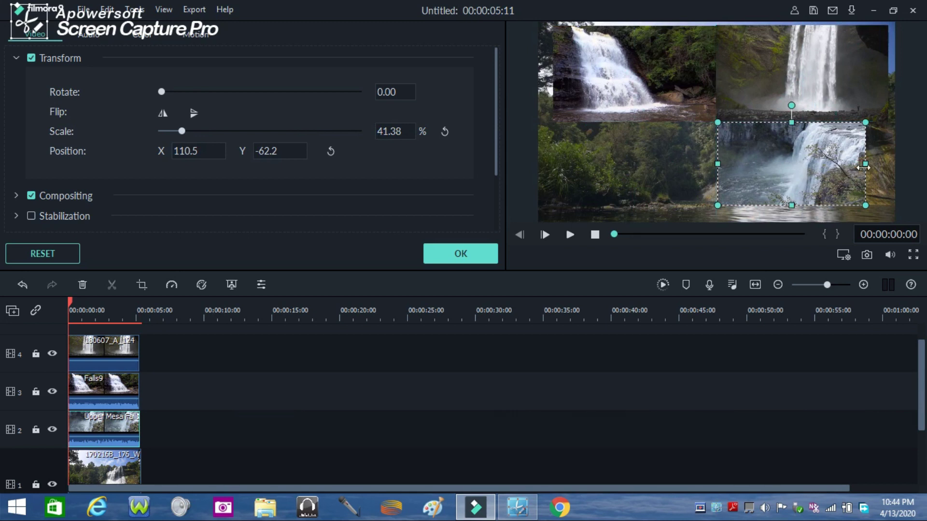
drag(869, 163, 885, 163)
drag(802, 203, 805, 222)
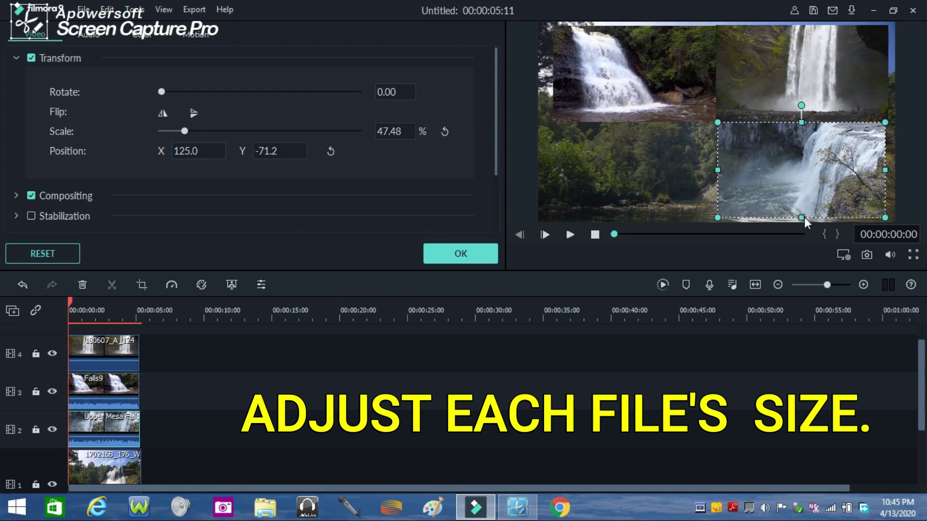
Scale the 170216B_176 waterfall clip on track 1 to about 47.70% and fit it into the frame's lower-left quarter
click(110, 478)
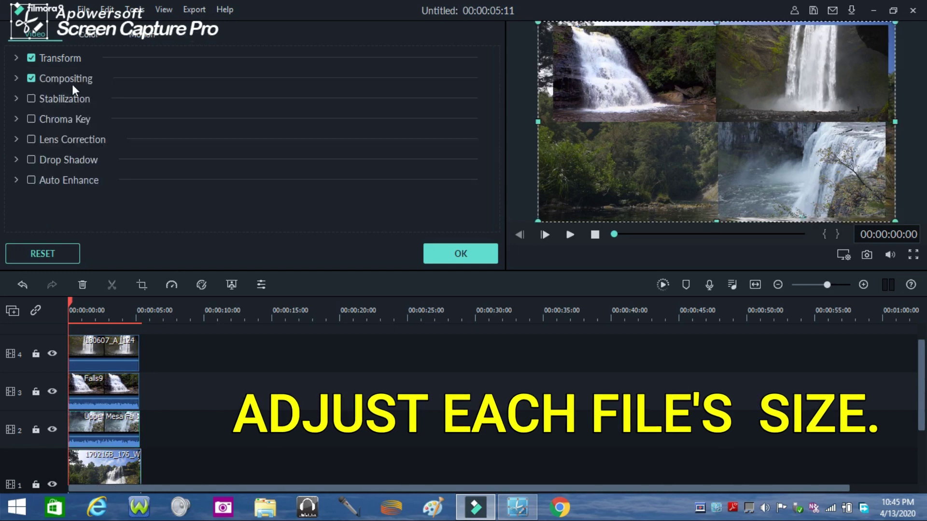
click(35, 60)
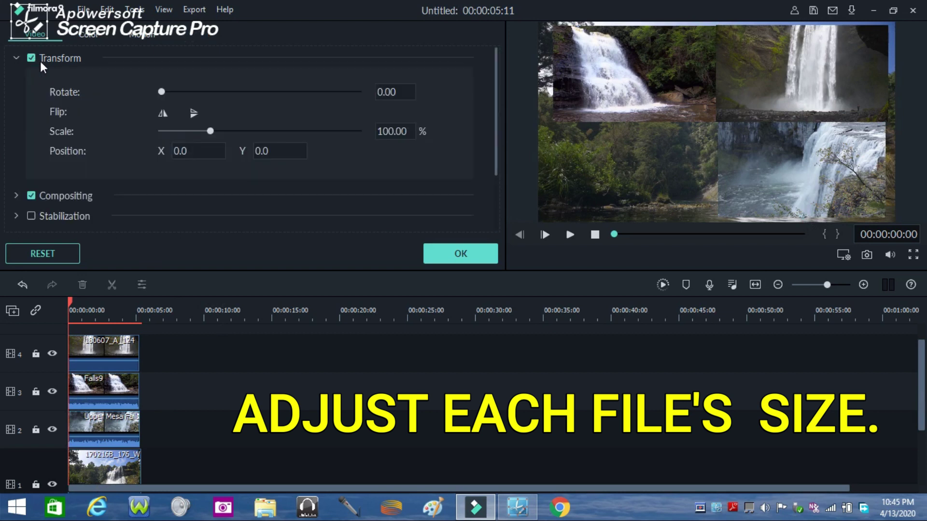
mouse_move(212, 132)
mouse_down()
mouse_move(189, 132)
mouse_move(211, 130)
mouse_up()
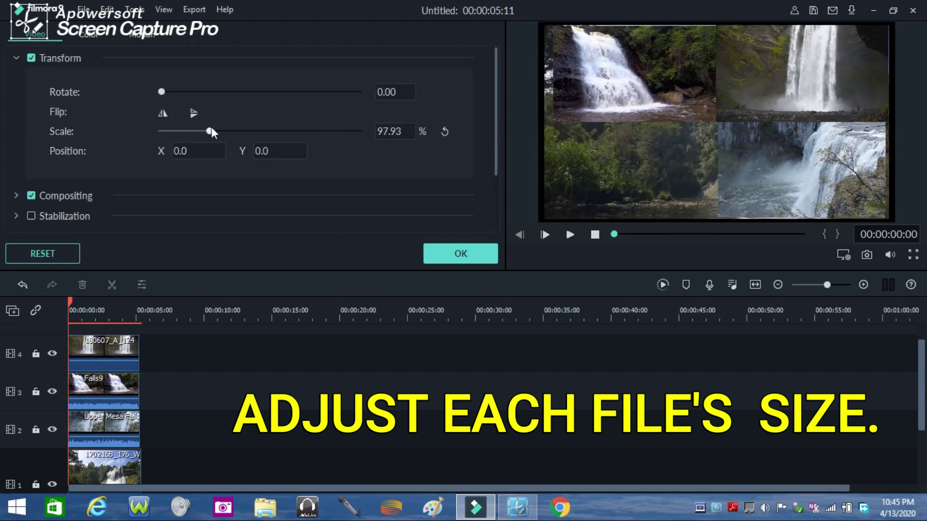
drag(714, 120, 611, 165)
drag(683, 209, 708, 219)
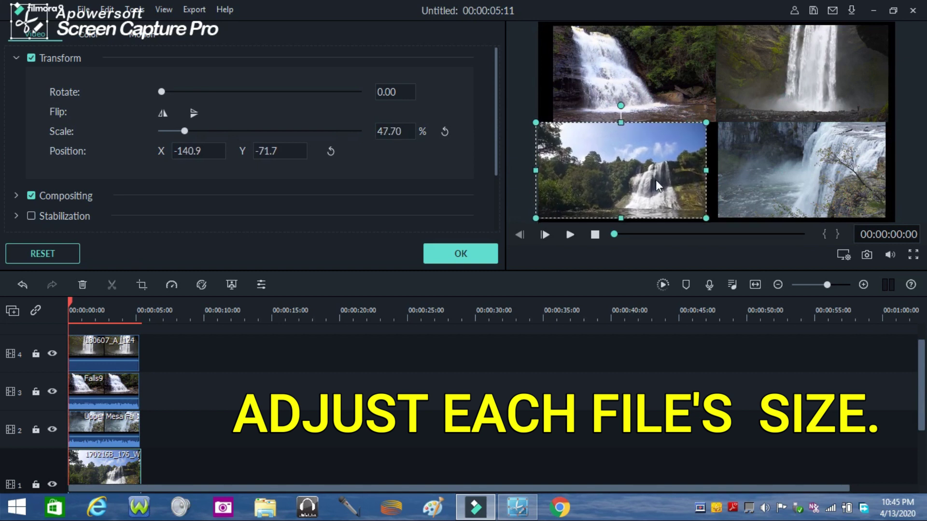
drag(655, 179, 670, 182)
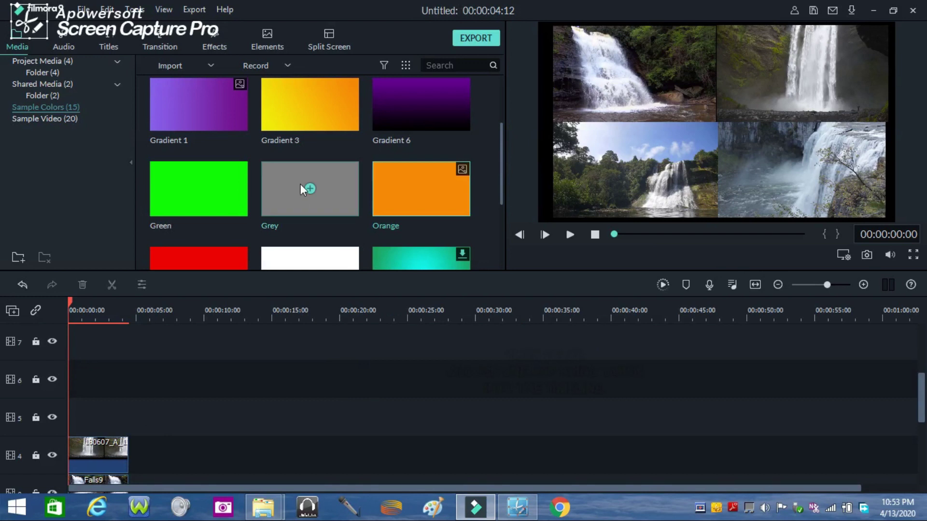
Add the Orange sample color at the start of track 5 and narrow it to a vertical strip along the frame's left edge
drag(392, 181, 74, 414)
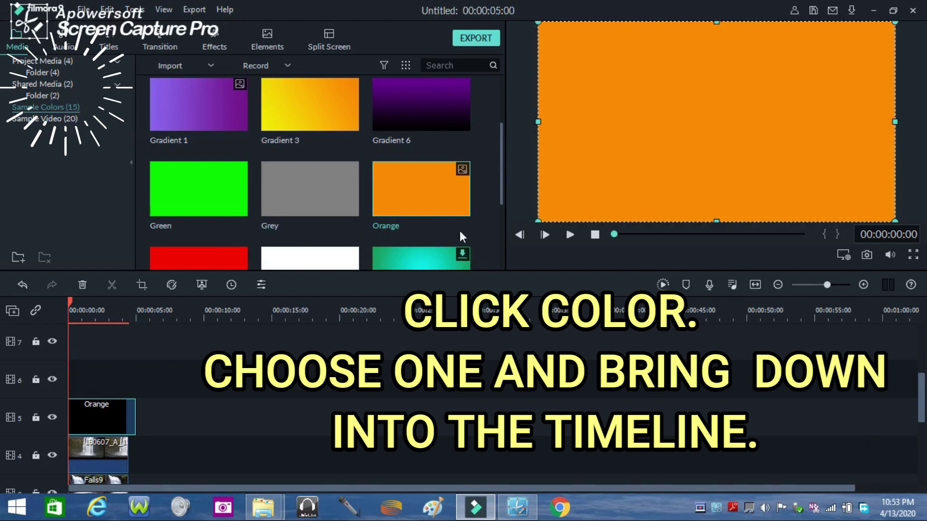
drag(893, 121, 558, 107)
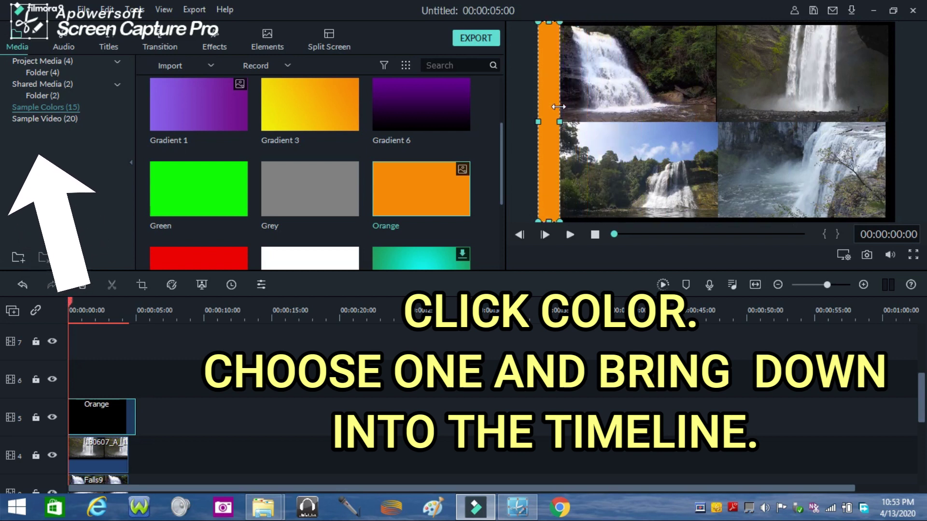
click(614, 154)
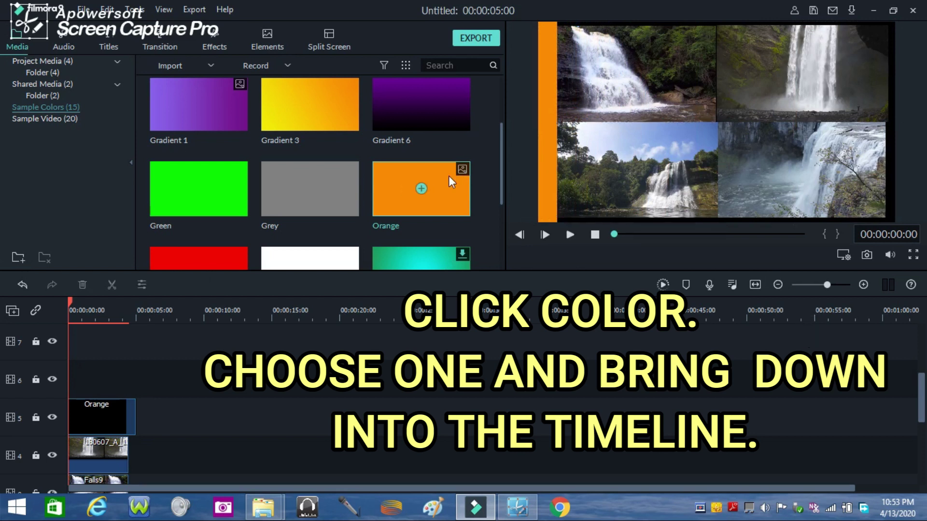
Add Orange sample color clips at the start of tracks 6 and 7, shaping them into strips along the frame's right and upper edges
drag(390, 184, 94, 386)
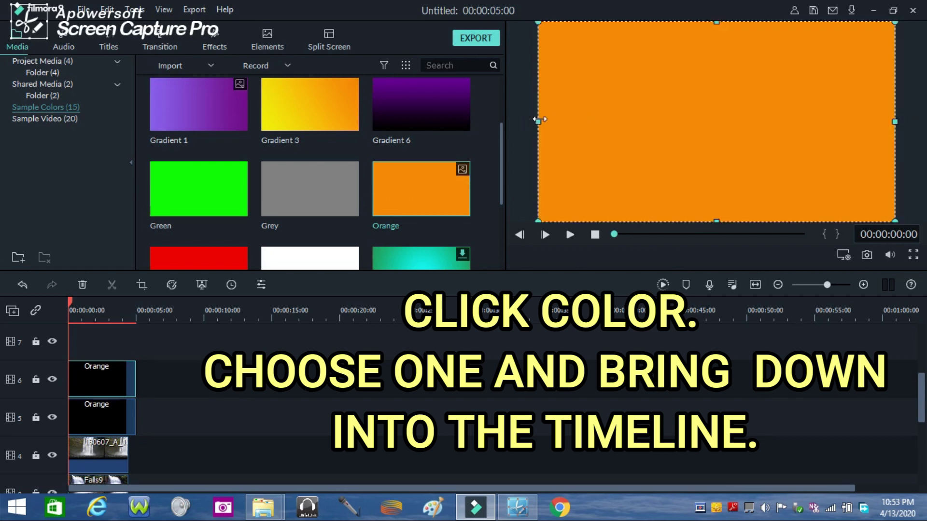
drag(558, 122, 859, 154)
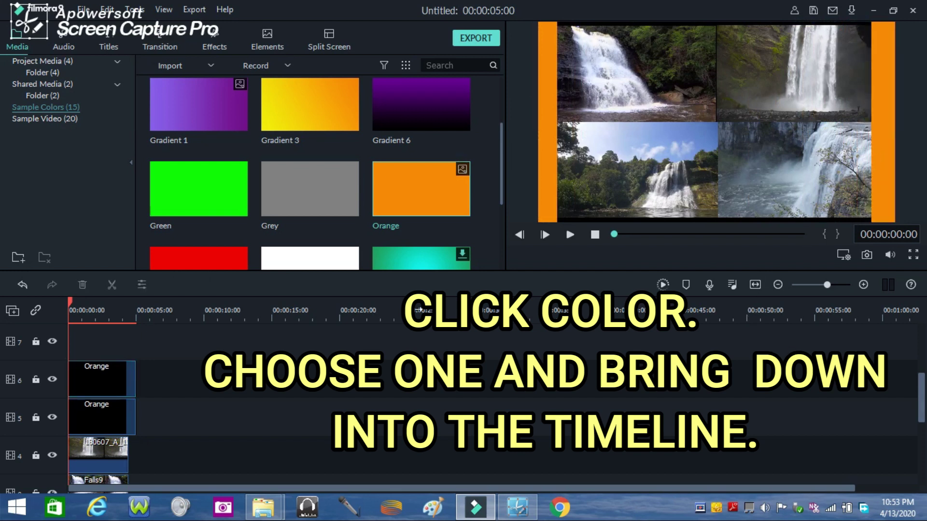
drag(393, 179, 64, 426)
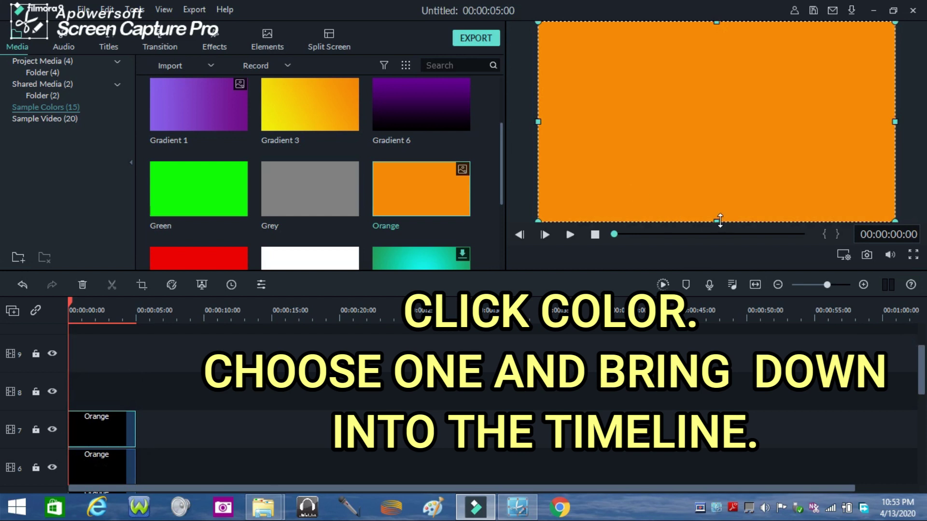
drag(718, 221, 731, 37)
Add the Orange sample color at the start of track 8 and flatten it to a strip along the frame's lower edge
click(94, 391)
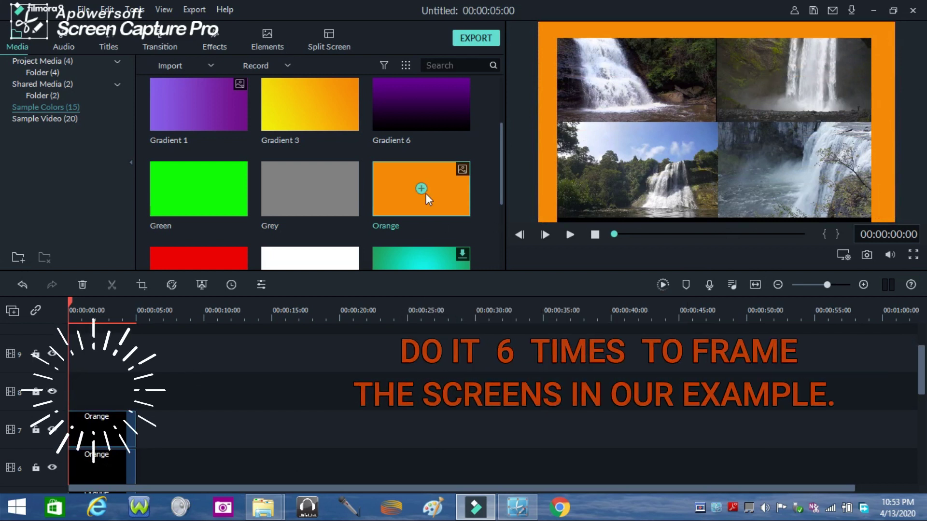
drag(310, 189, 62, 389)
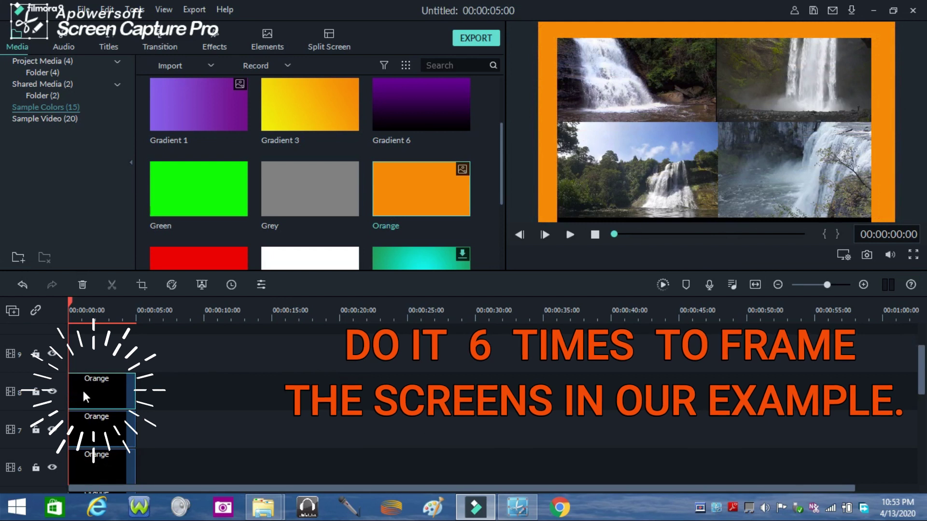
double_click(103, 393)
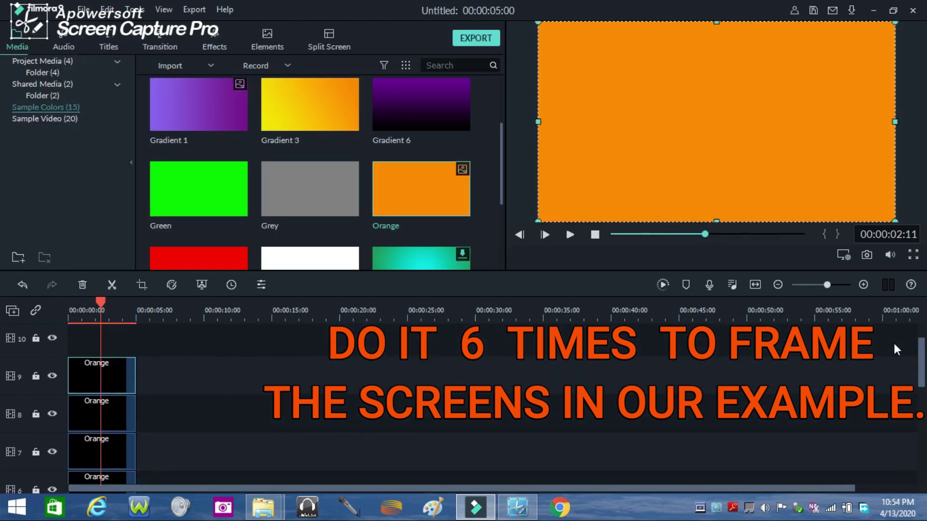
Shrink the Orange clip on track 9 to a thin horizontal strip across the frame's middle, between the upper and lower waterfall clips
drag(103, 367, 105, 389)
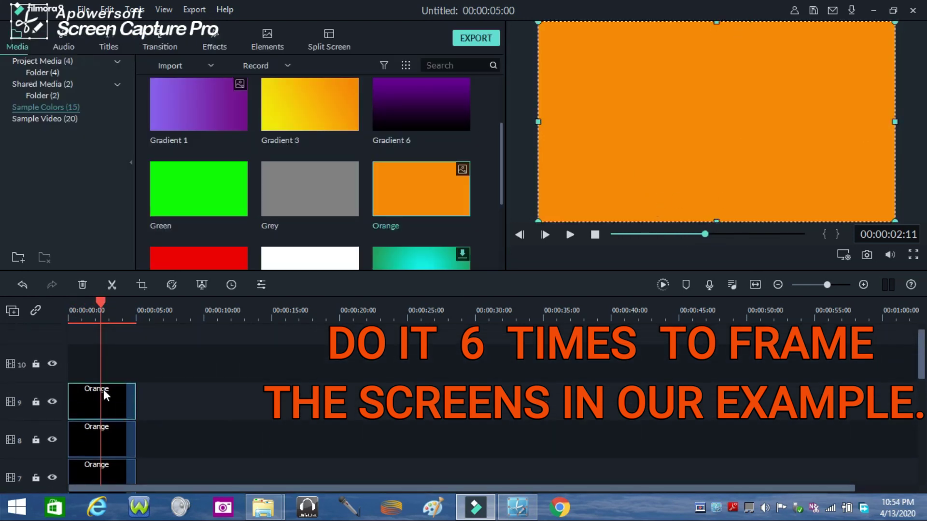
double_click(105, 395)
drag(716, 22, 723, 122)
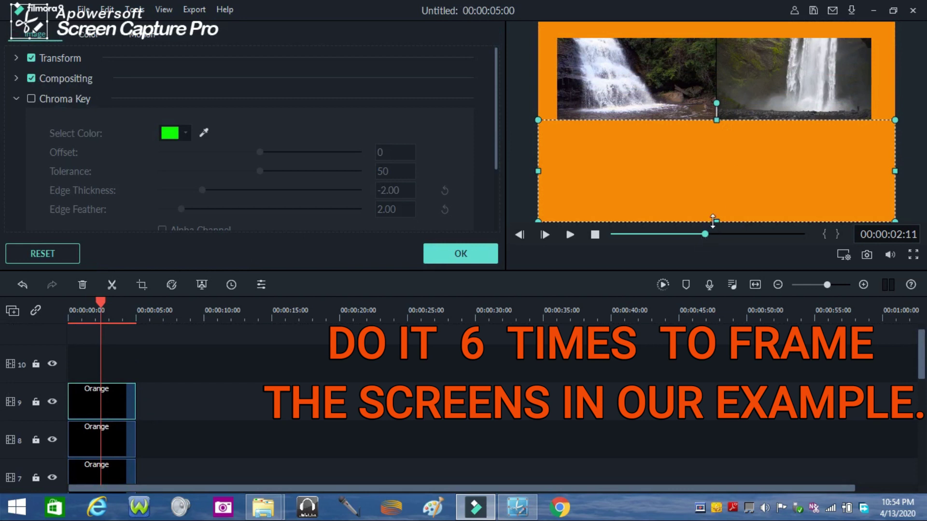
drag(717, 221, 718, 133)
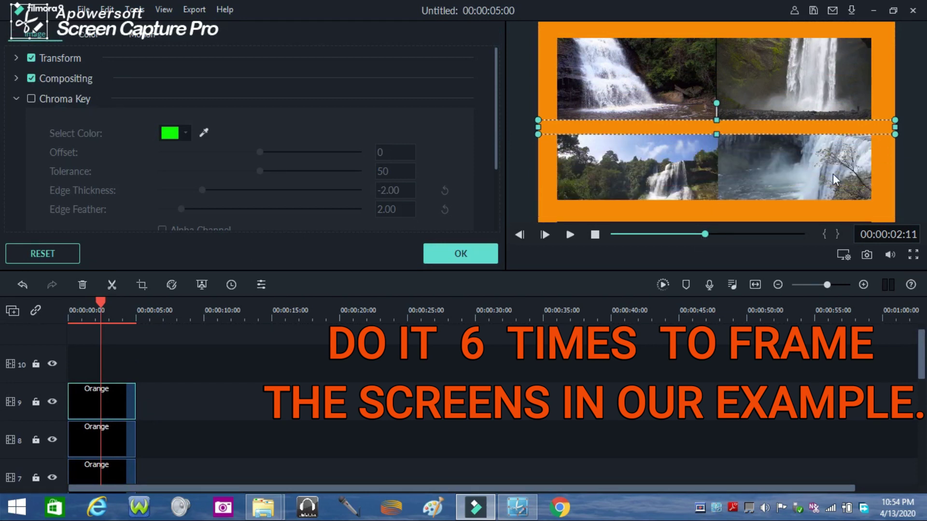
click(914, 145)
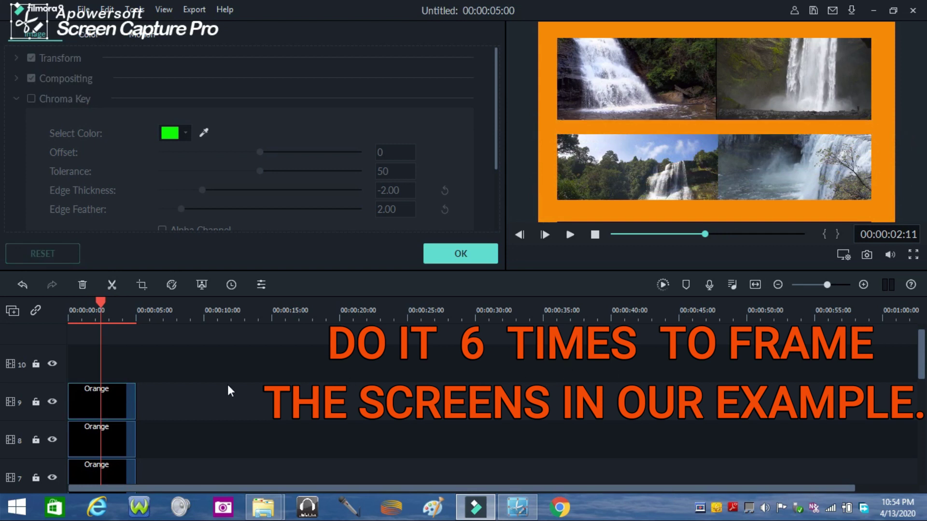
click(478, 254)
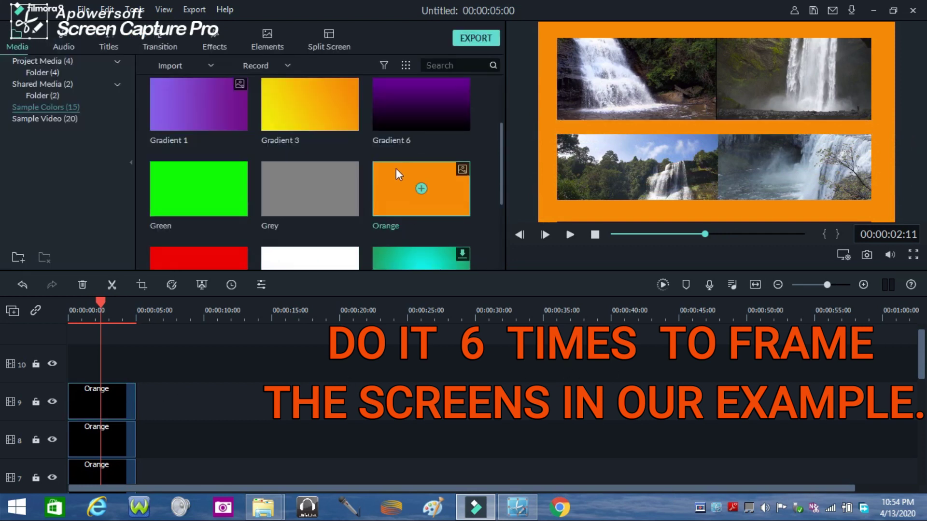
Add the Orange sample color at the start of track 10 and narrow it to a vertical strip down the frame's middle
drag(377, 292, 76, 366)
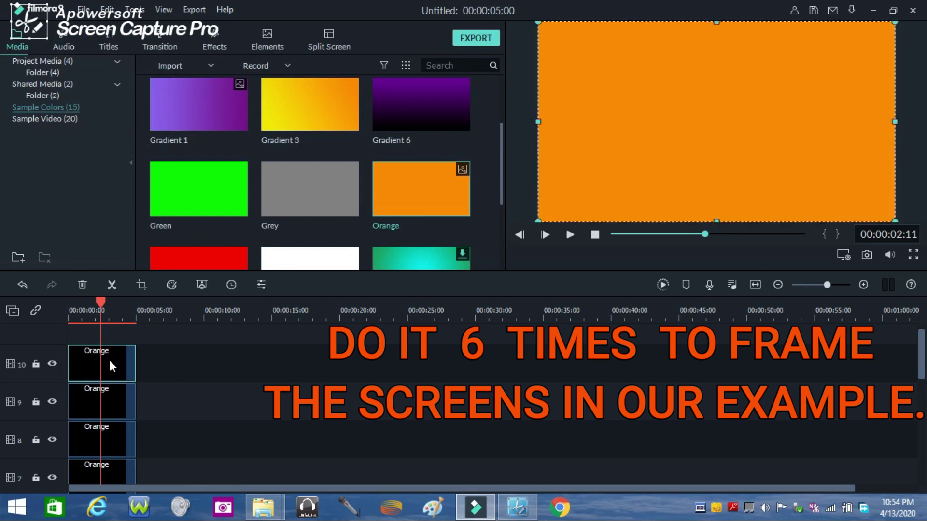
double_click(112, 366)
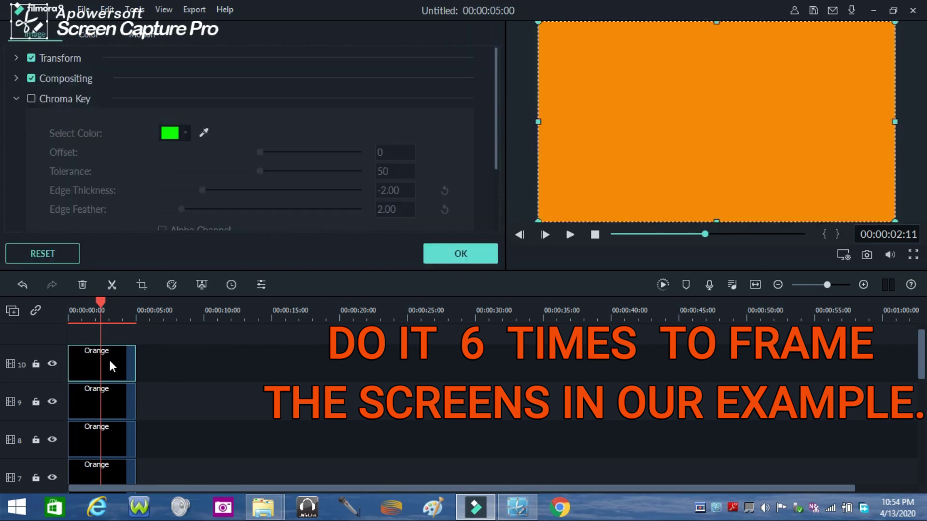
drag(731, 22, 730, 15)
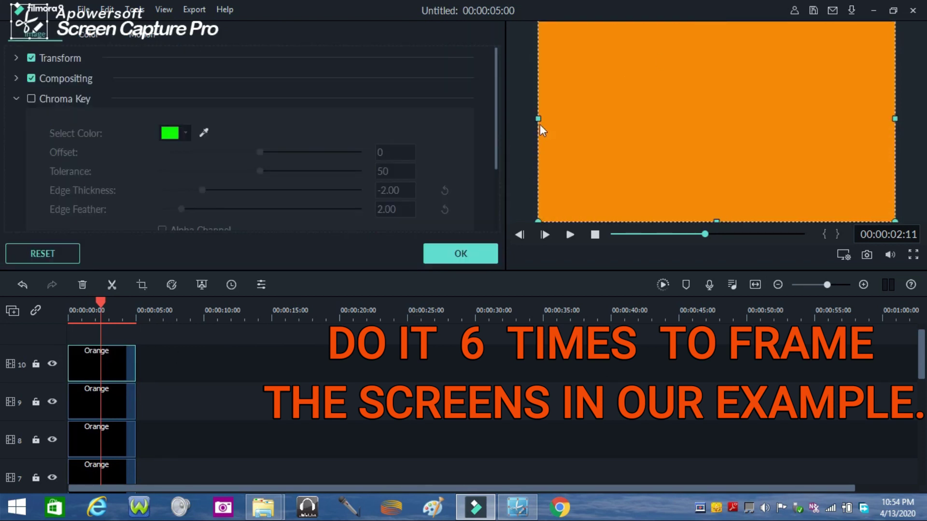
drag(535, 119, 699, 134)
drag(893, 122, 724, 122)
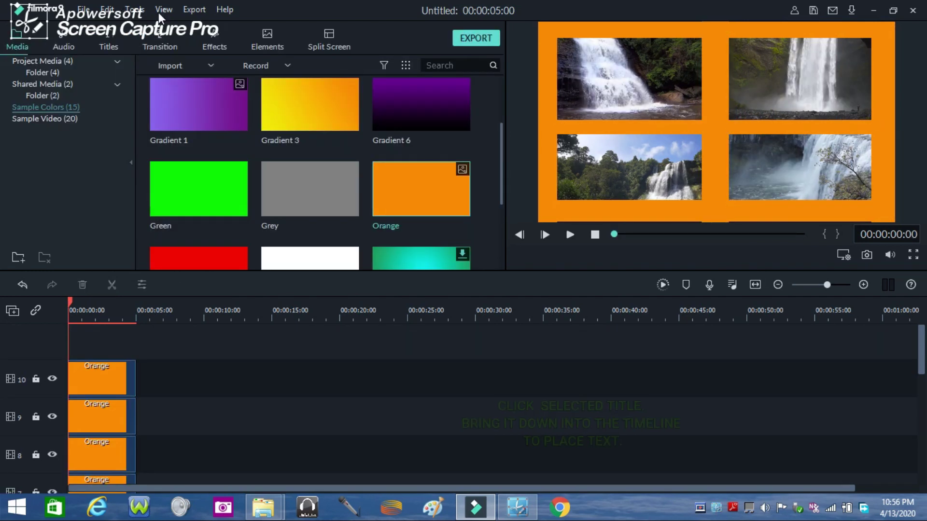
Add the Credit 4 title at the start of track 11 and replace all its text with FALLS
click(109, 46)
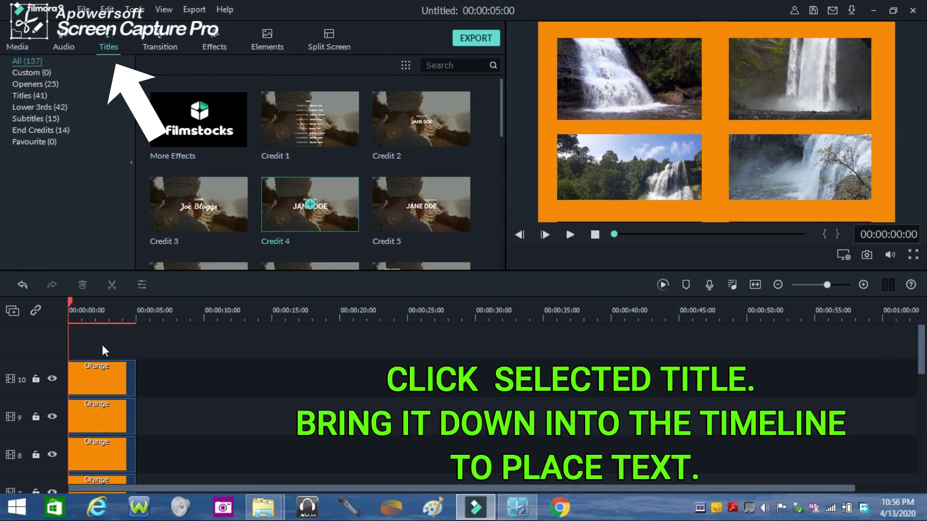
drag(306, 208, 136, 374)
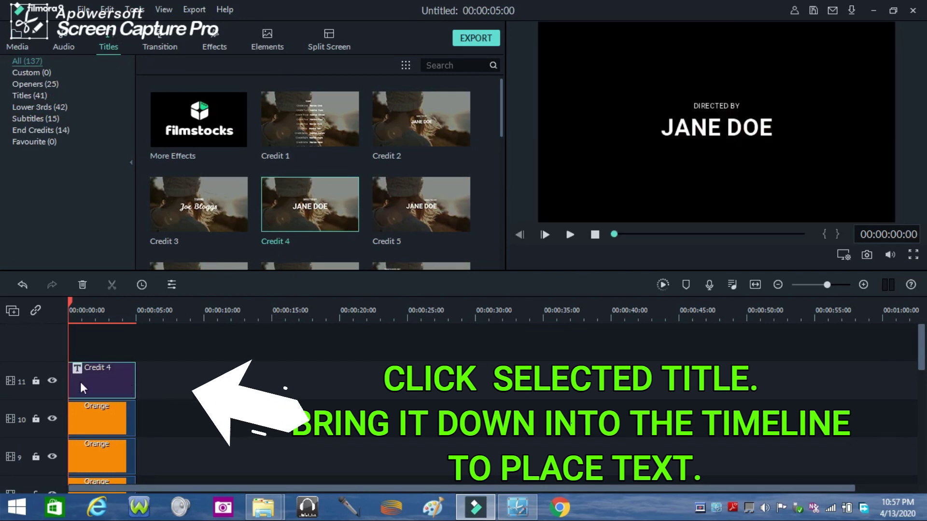
double_click(110, 376)
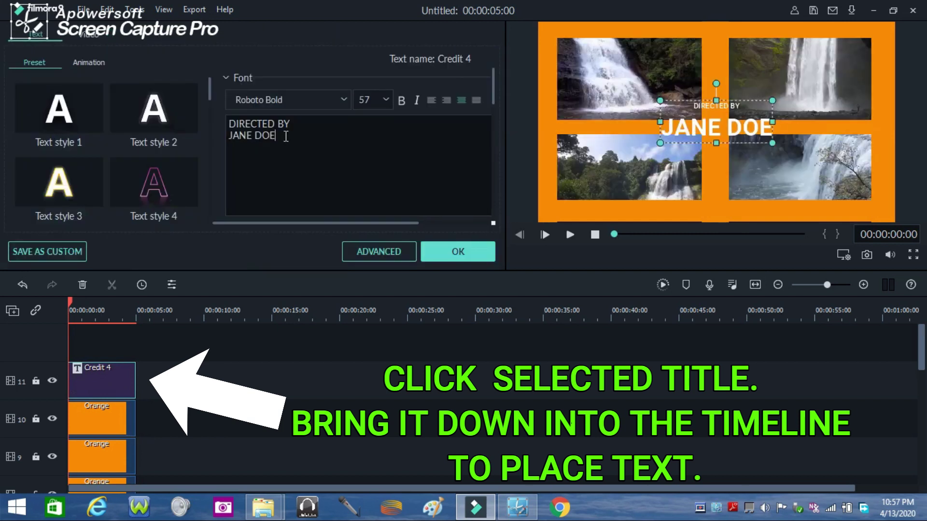
drag(286, 137, 229, 122)
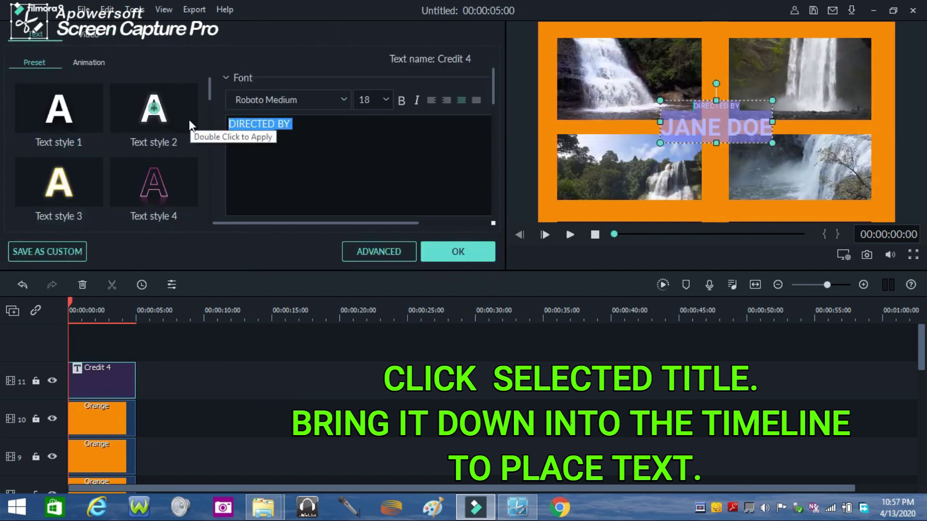
text(FALLS)
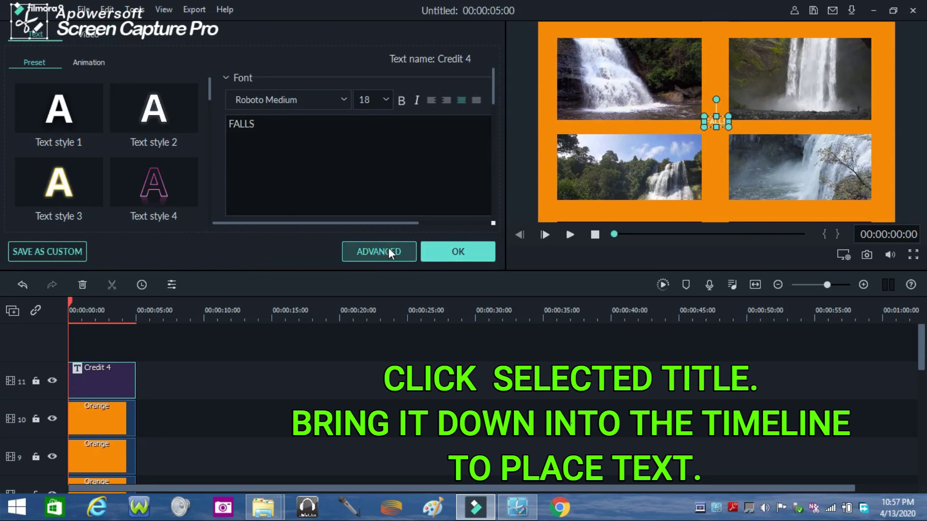
Set the FALLS title's font size to 40 in the advanced text editor and enlarge its text box around the frame's centre
click(378, 251)
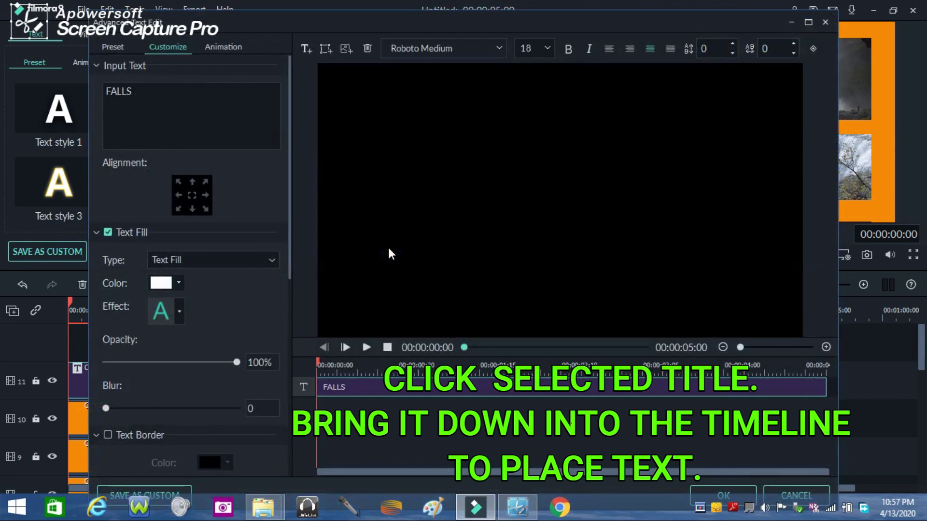
click(547, 48)
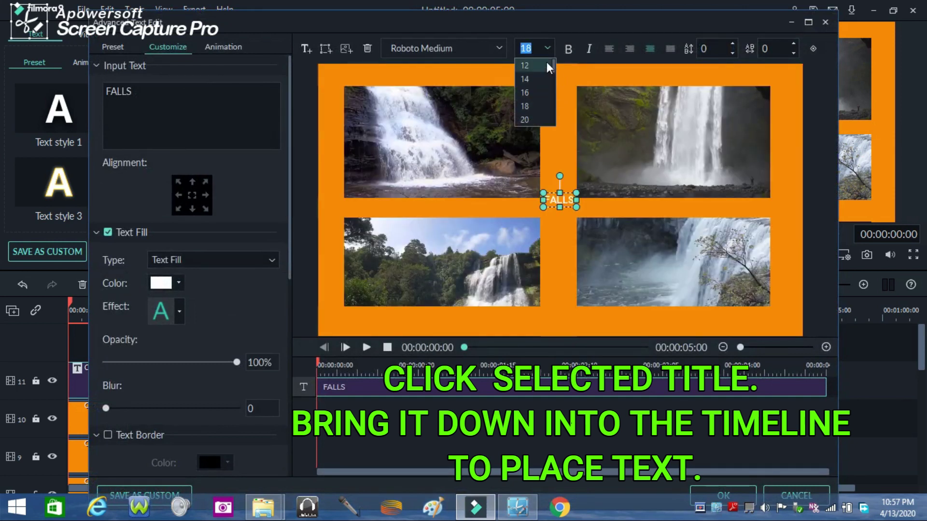
scroll(535, 92, down, 3)
click(534, 95)
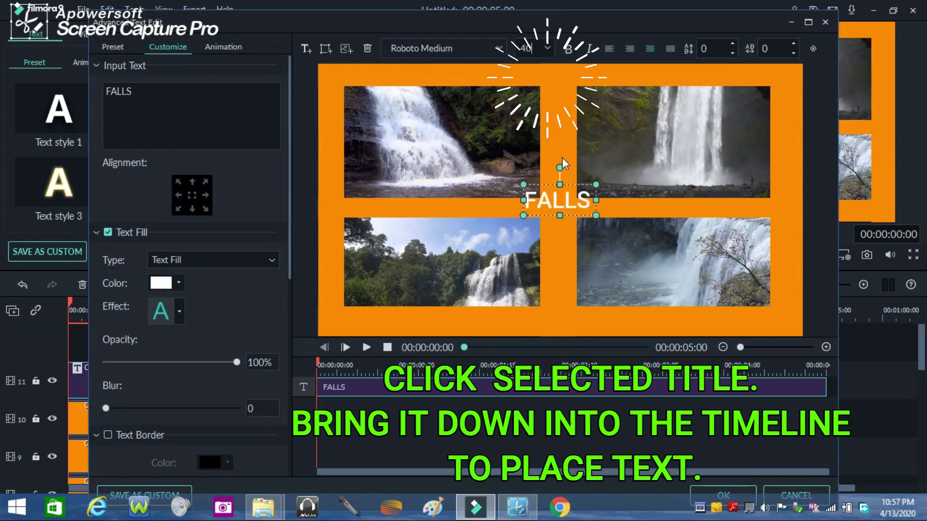
drag(597, 221, 643, 236)
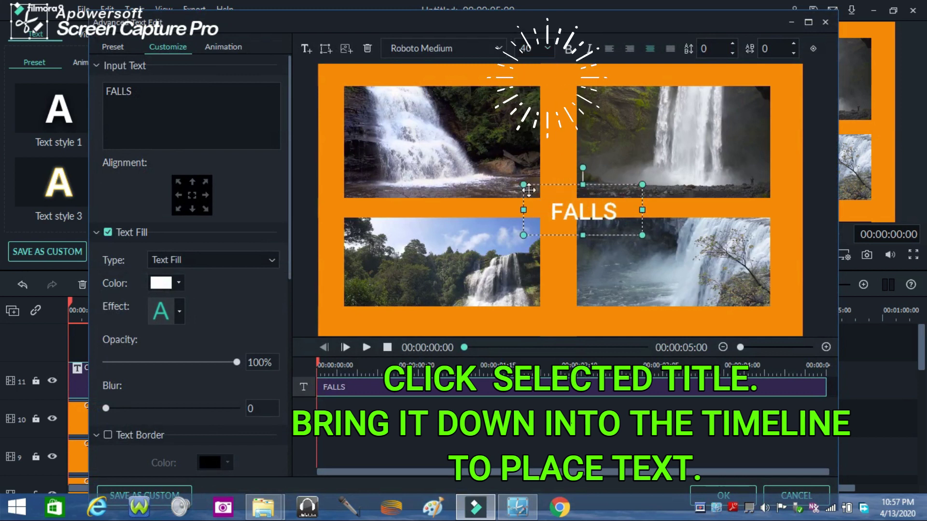
drag(523, 185, 456, 156)
Set the FALLS title's font size to 62 and enlarge the text box to give the bigger lettering room
click(547, 49)
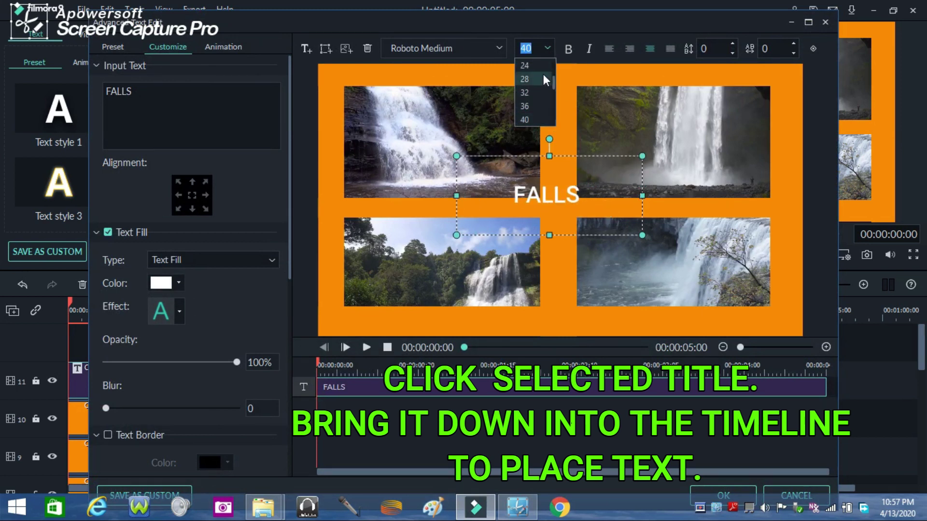
scroll(554, 75, up, 2)
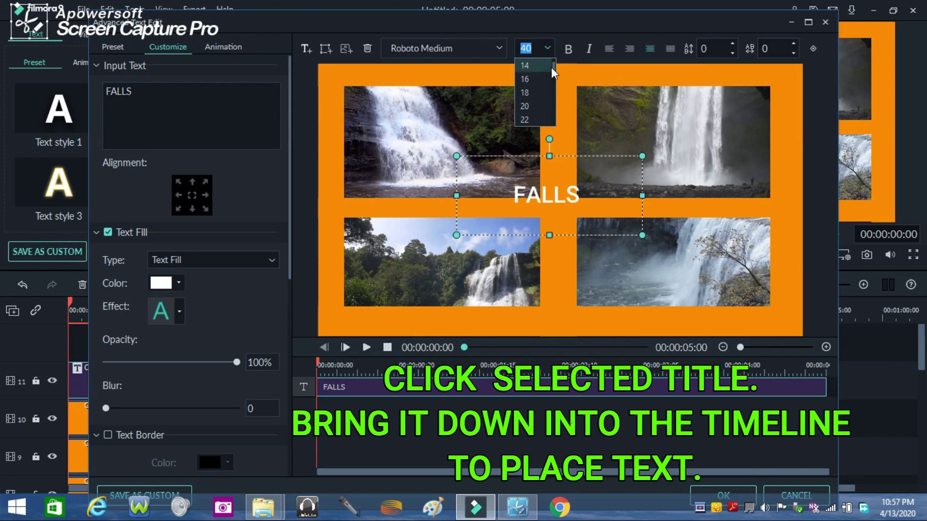
drag(554, 71, 554, 103)
click(526, 99)
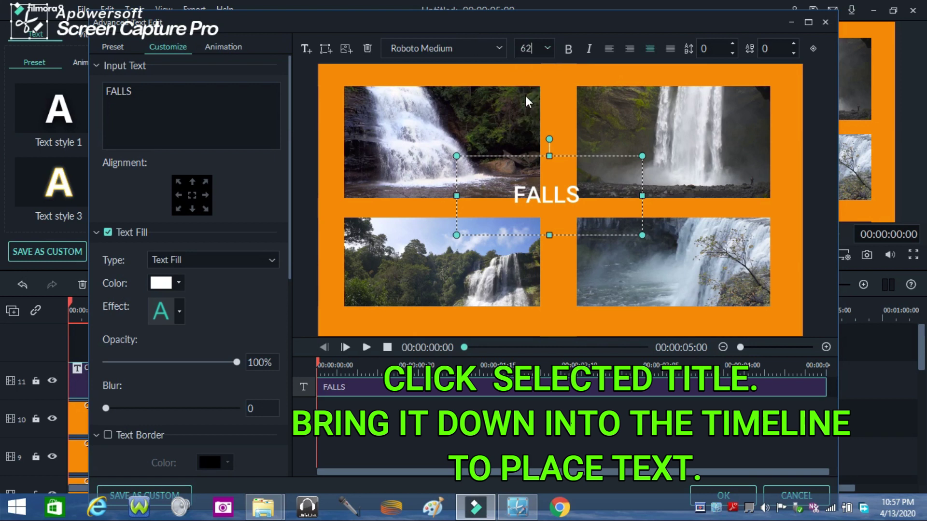
drag(642, 235, 721, 268)
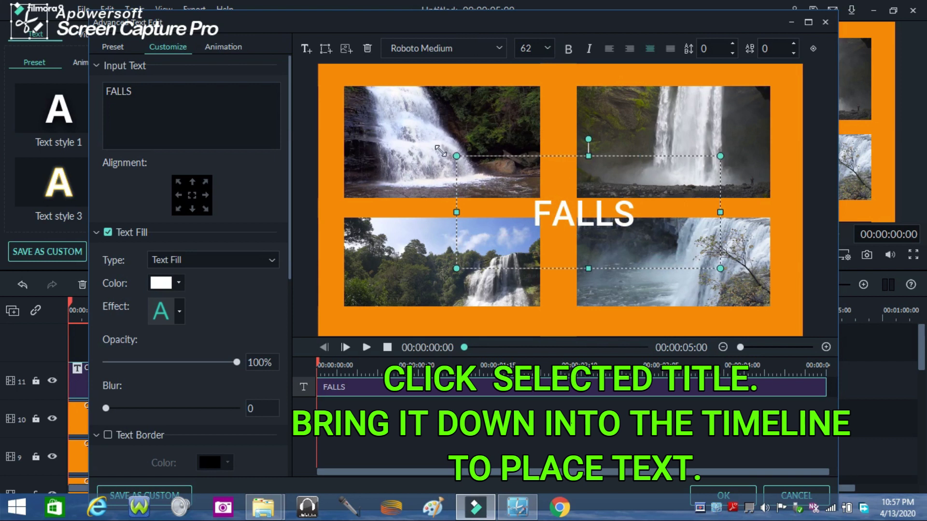
drag(440, 151, 434, 146)
Rotate the bold FALLS title counter-clockwise so it slants upward to the right, and set its fill blur to 0
drag(578, 129, 537, 140)
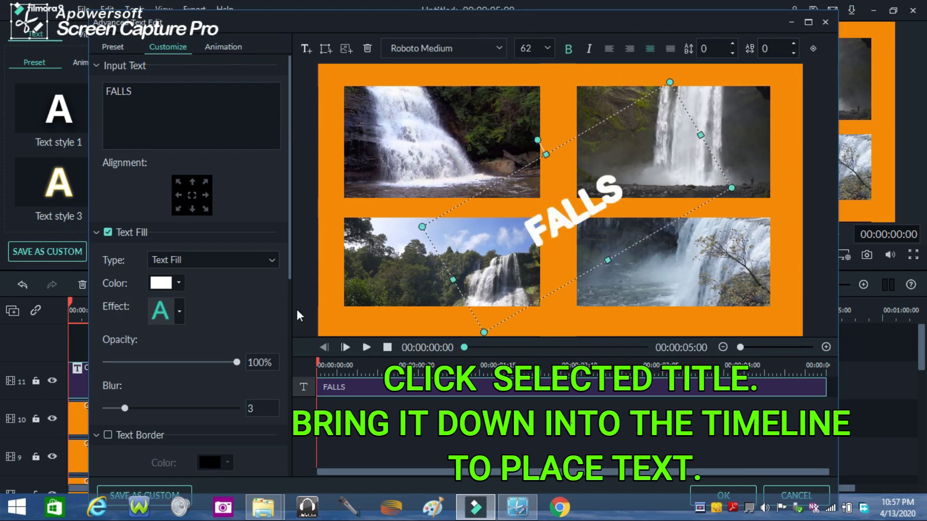
drag(124, 407, 73, 408)
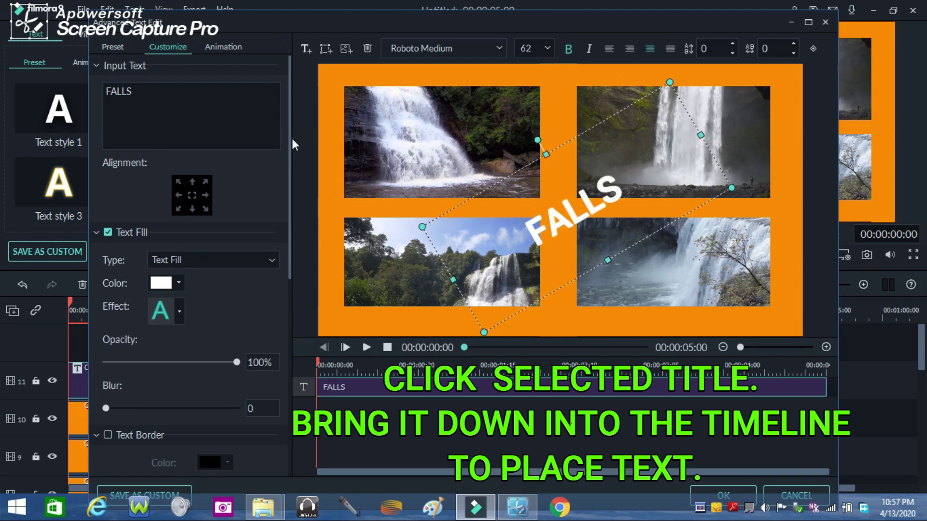
Enable the text border on the FALLS title and set the border color to black
drag(291, 131, 277, 240)
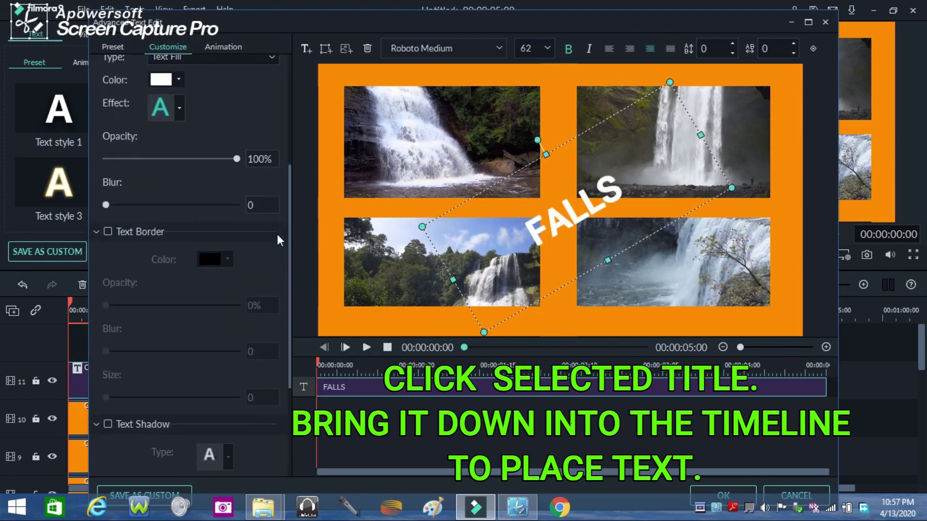
click(108, 231)
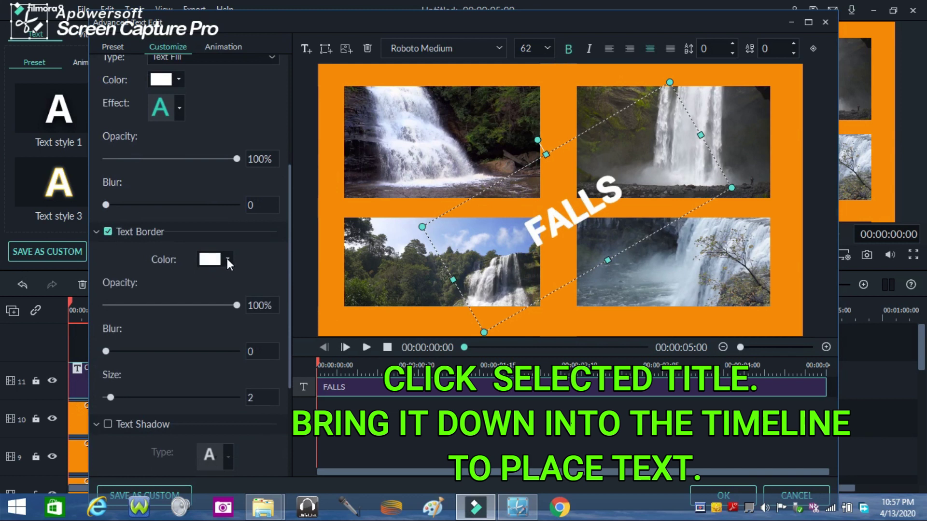
click(227, 258)
click(202, 319)
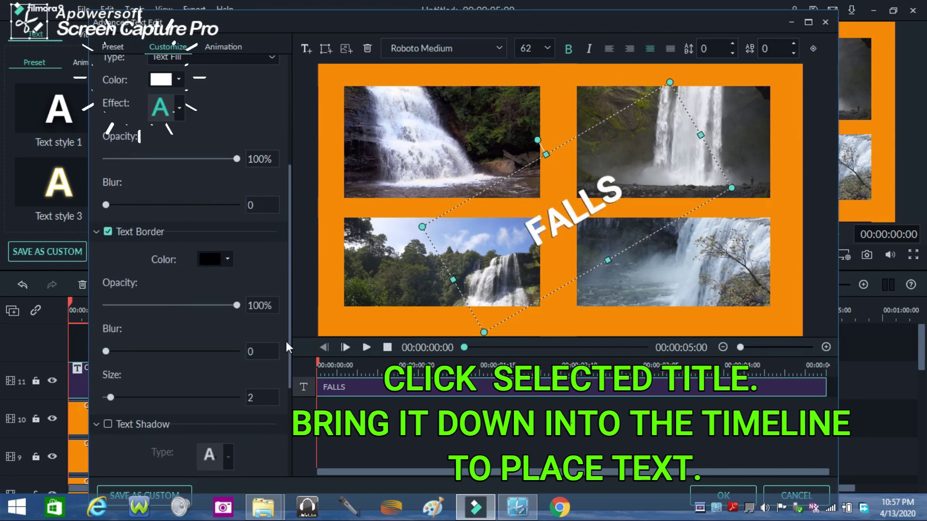
Change the FALLS title's text fill color to bright green #55ff00
click(178, 80)
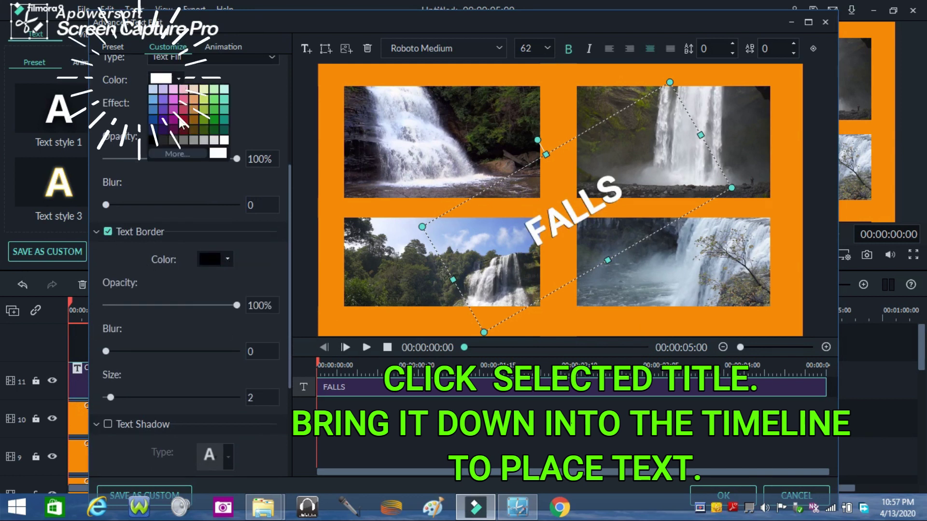
click(178, 149)
click(436, 192)
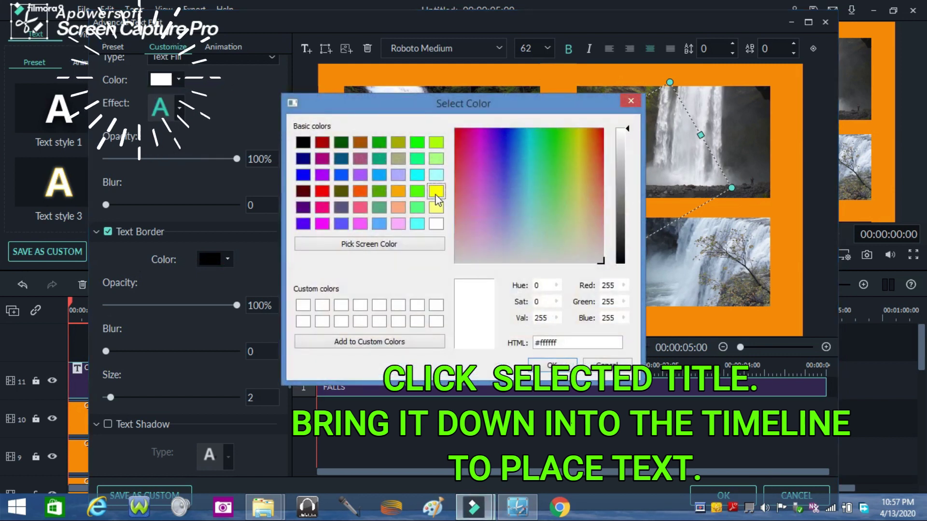
click(417, 191)
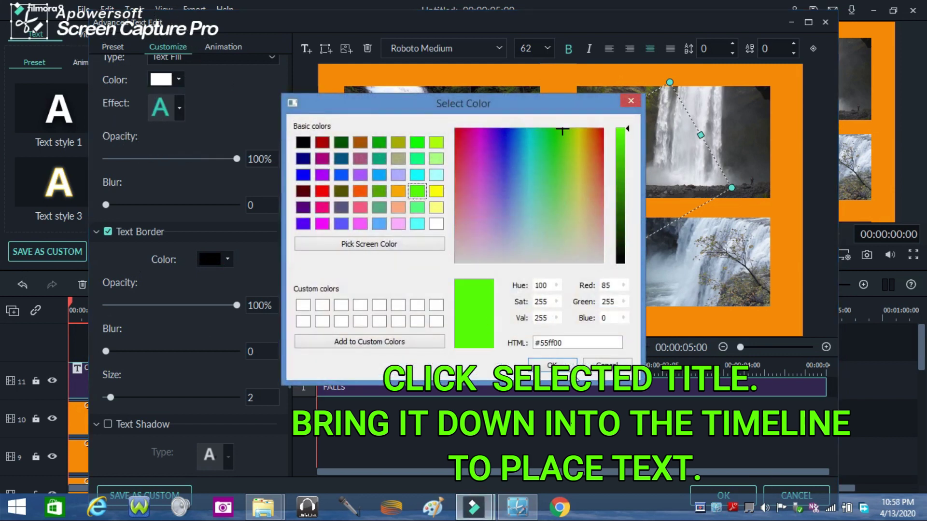
click(552, 365)
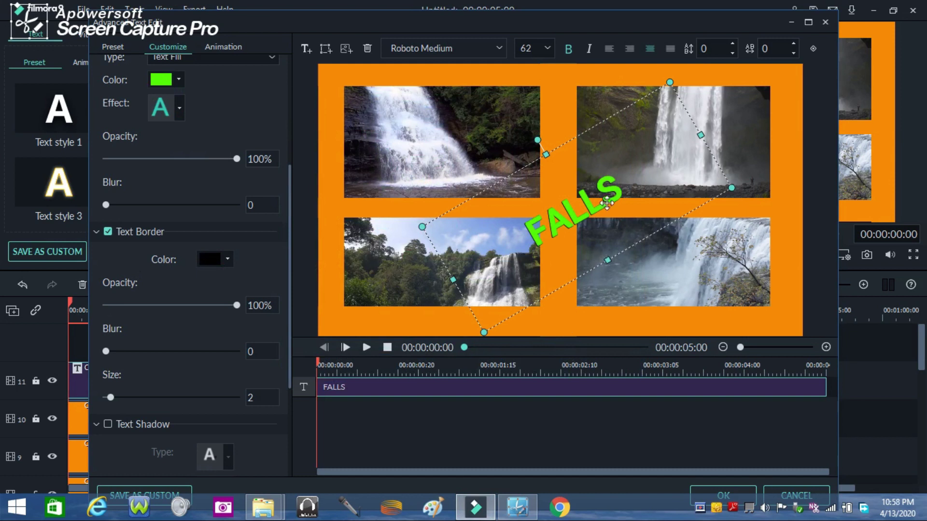